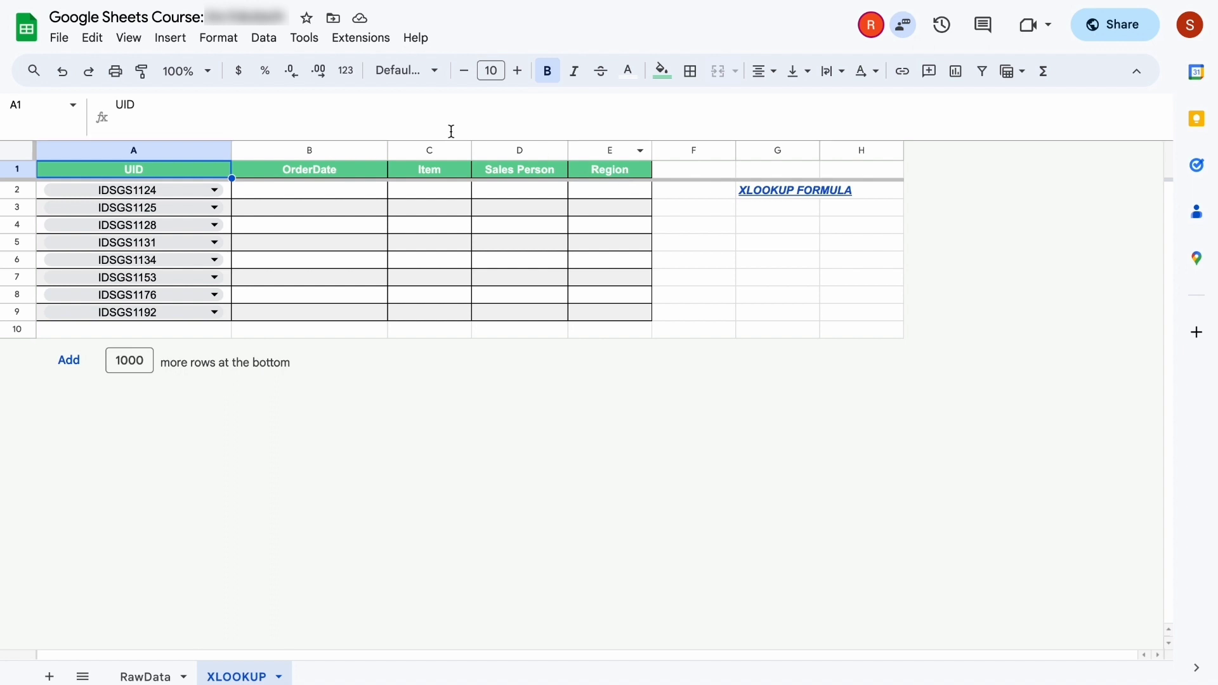
left_click(341, 197)
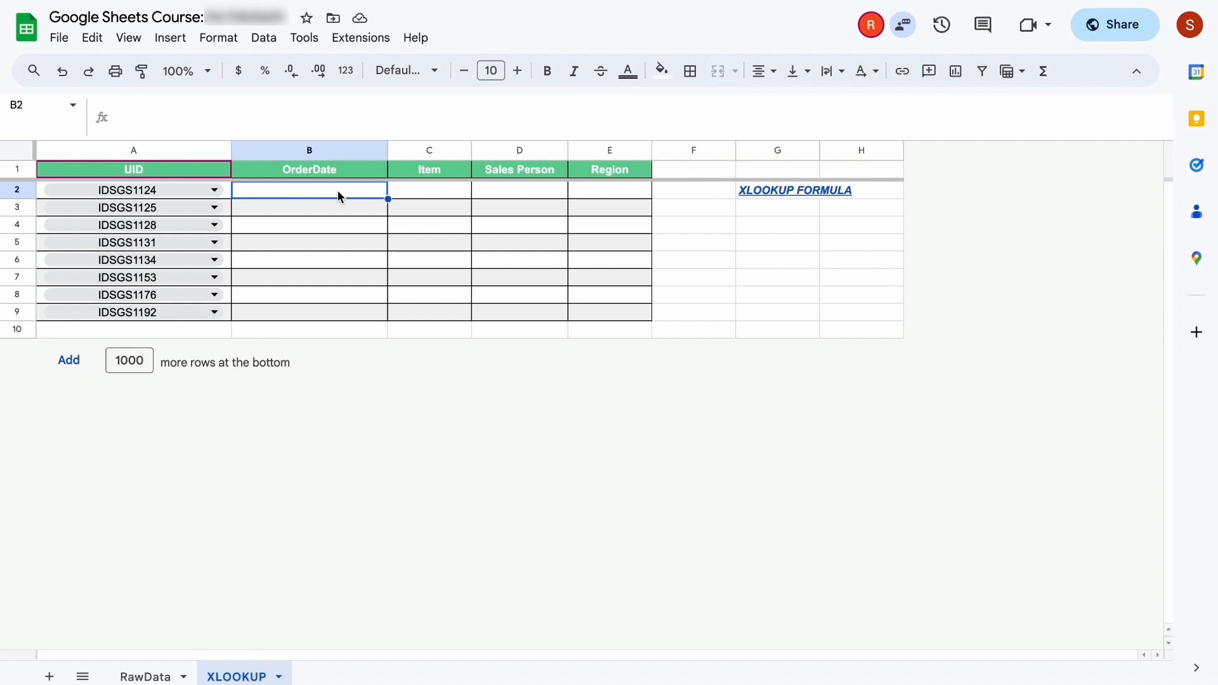
type("=")
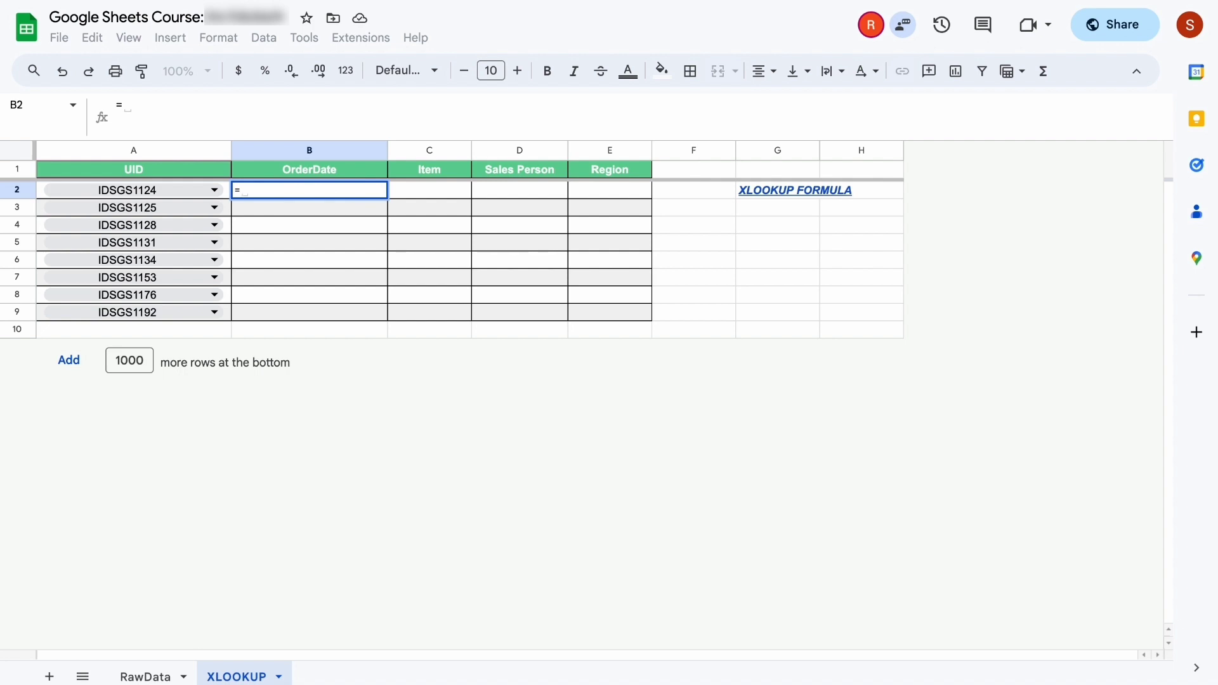
type("xlo")
key("Tab")
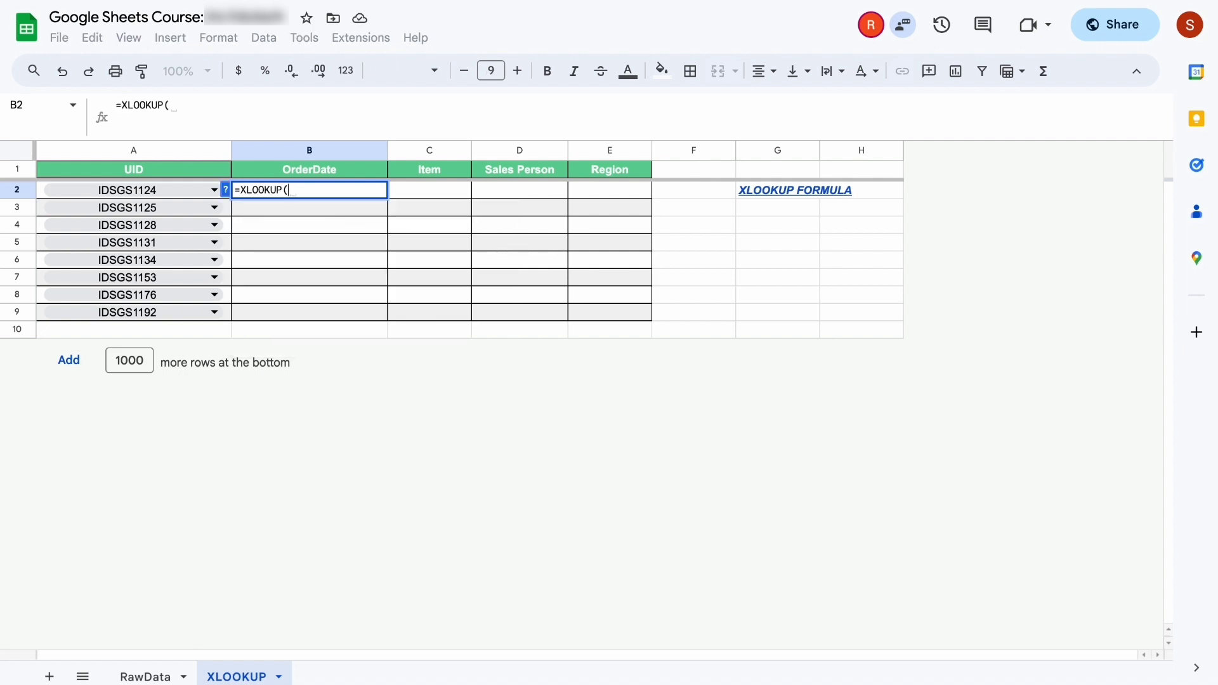
left_click(780, 196)
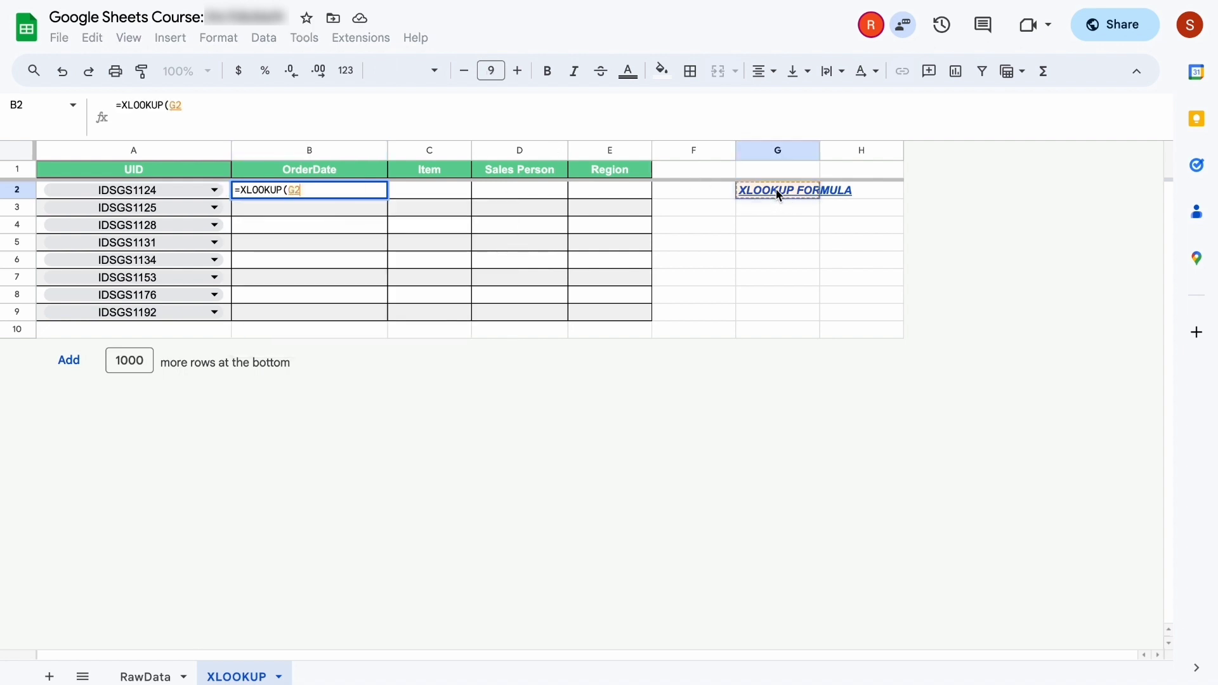
key("Escape")
Open the help article linked from the XLOOKUP FORMULA cell G2 and go to its Syntax section
left_click(797, 190)
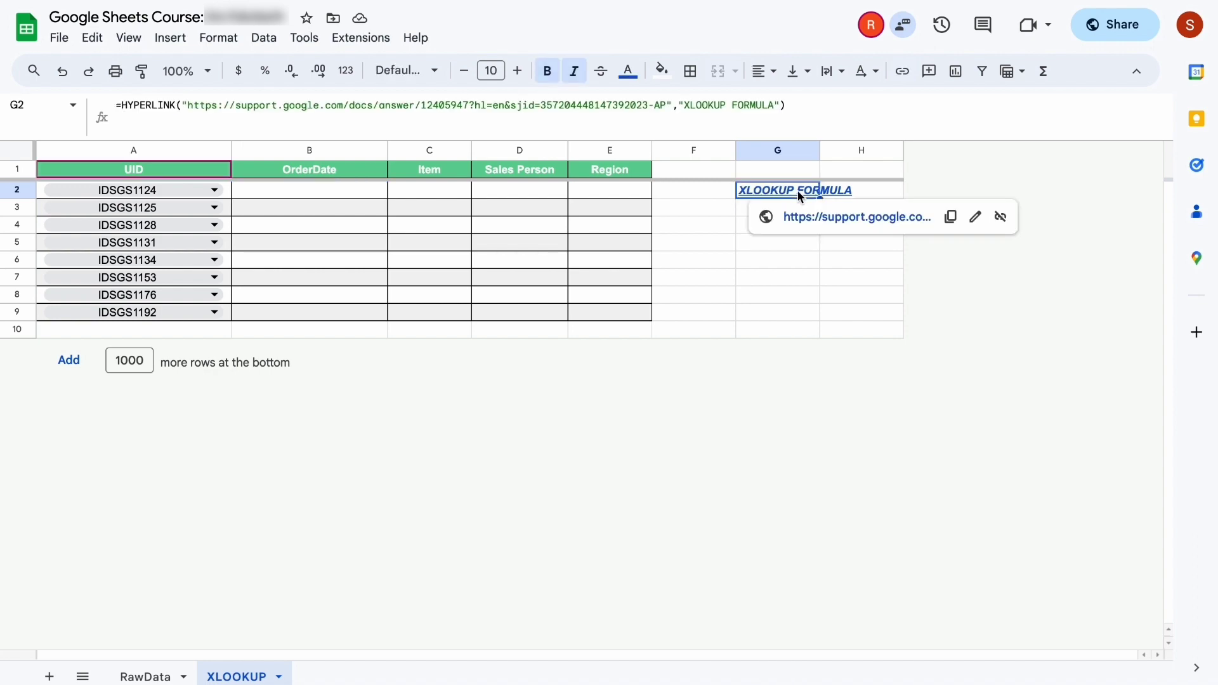
left_click(831, 219)
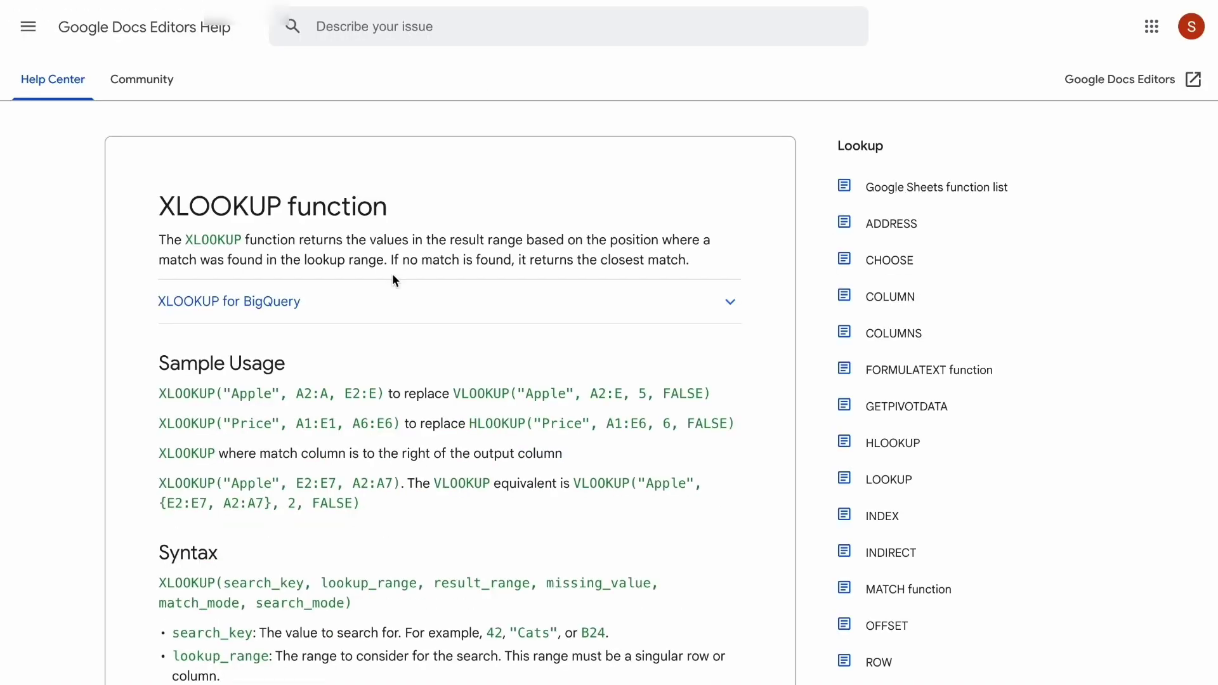
scroll(392, 277, "down", 7)
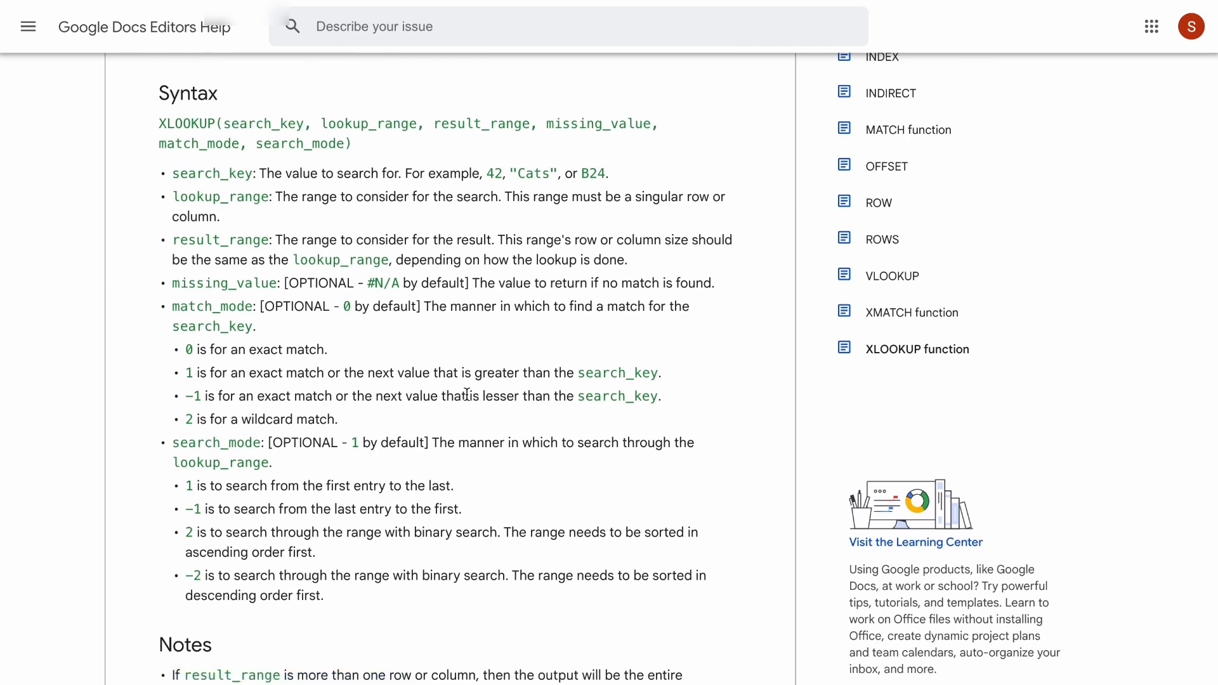
Examine each XLOOKUP argument in the syntax line, from search_key, lookup_range and result_range to missing_value, match_mode and search_mode
right_click(160, 130)
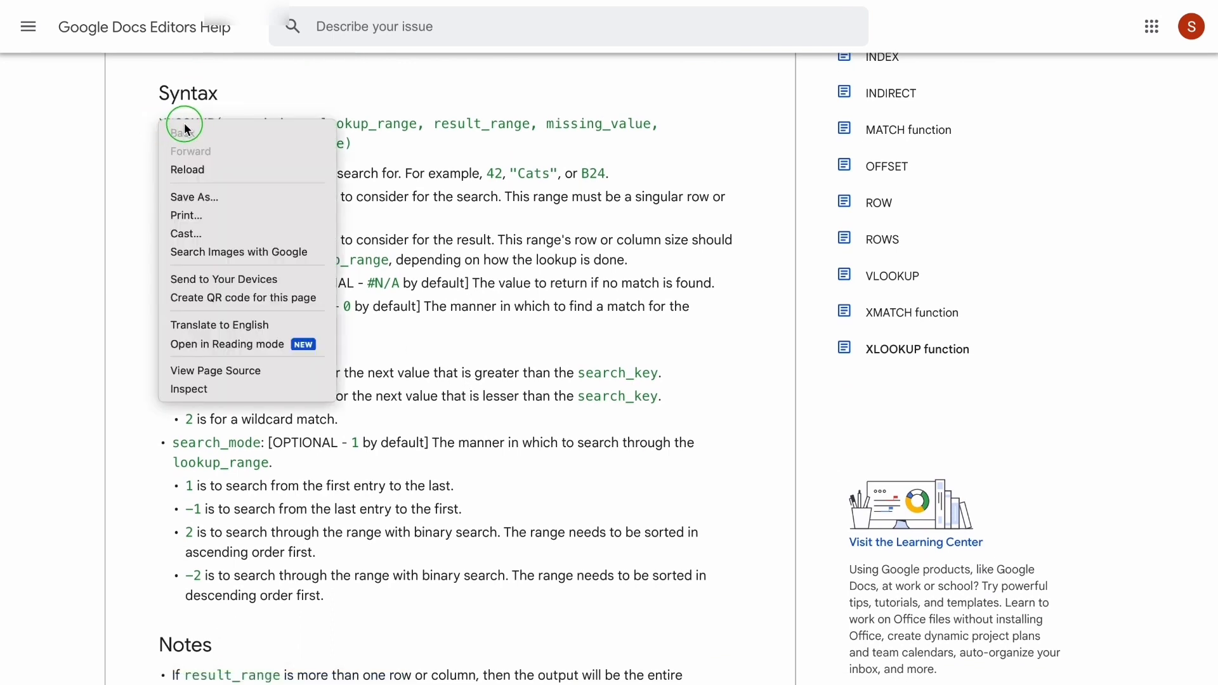
left_click(206, 115)
left_click_drag(223, 125, 652, 124)
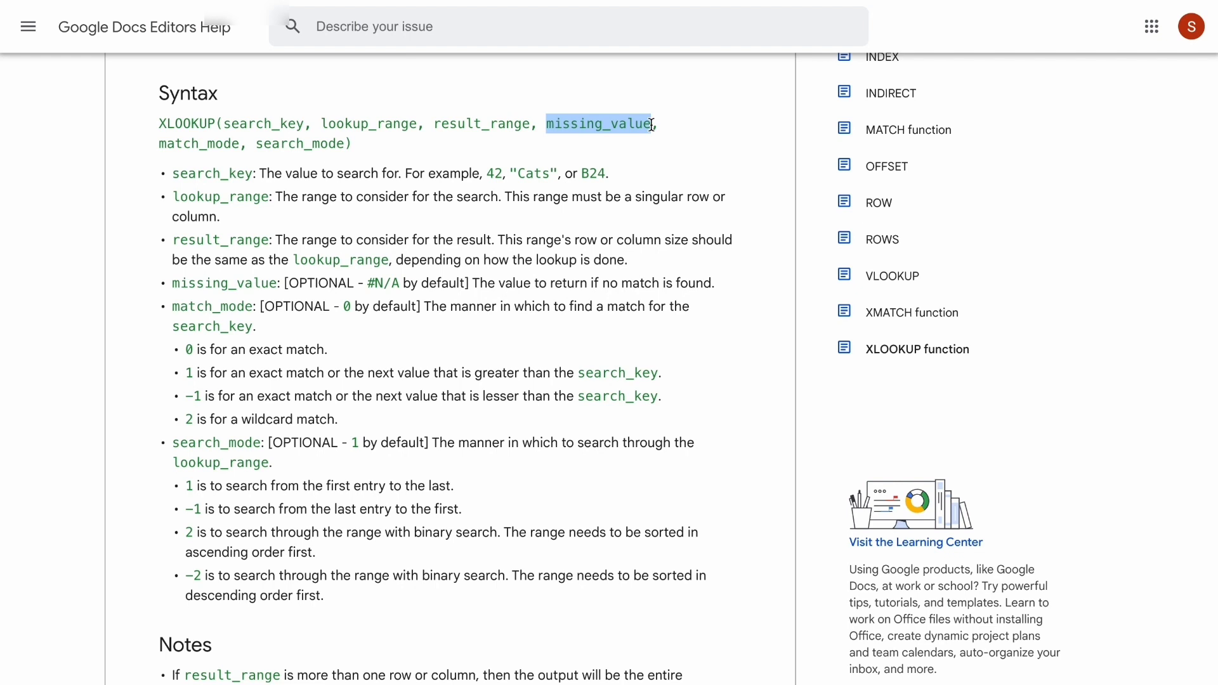
left_click(566, 136)
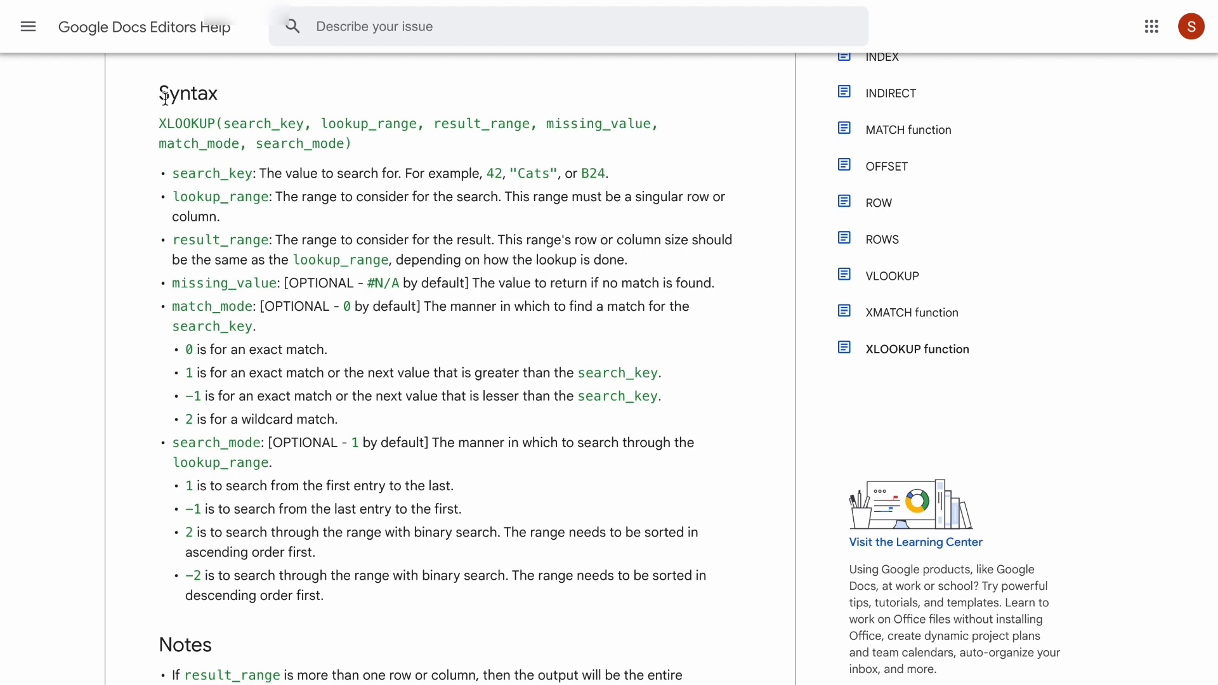
left_click_drag(158, 125, 303, 125)
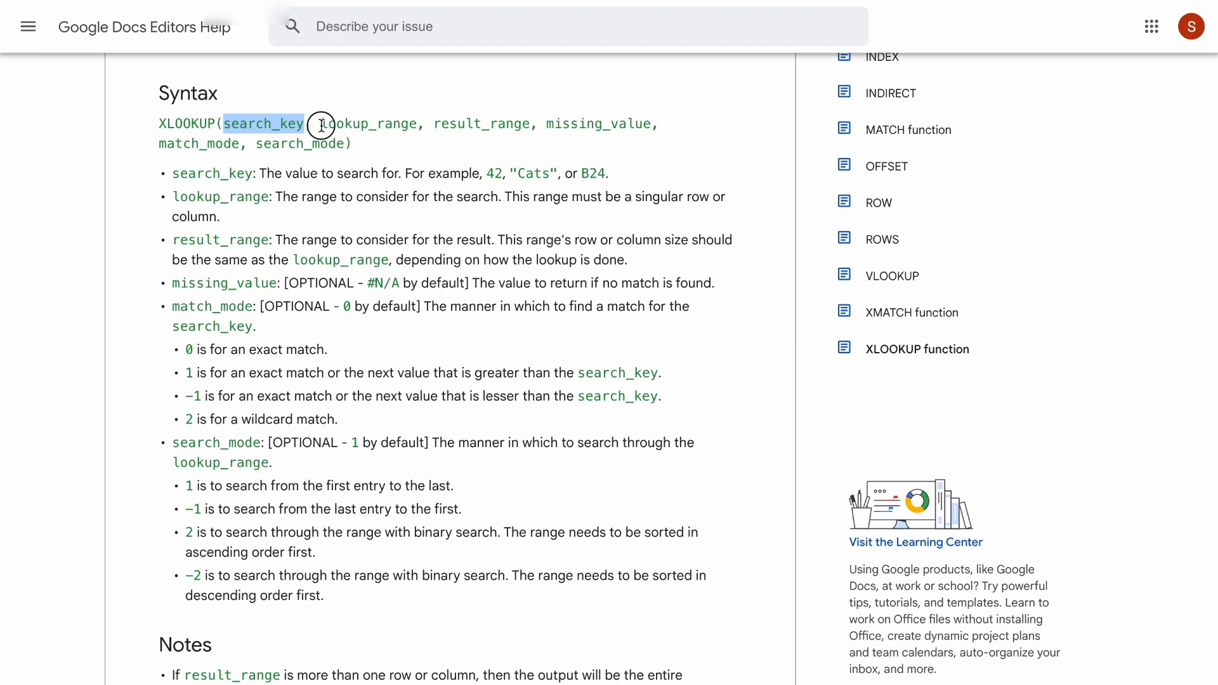
left_click_drag(321, 124, 421, 125)
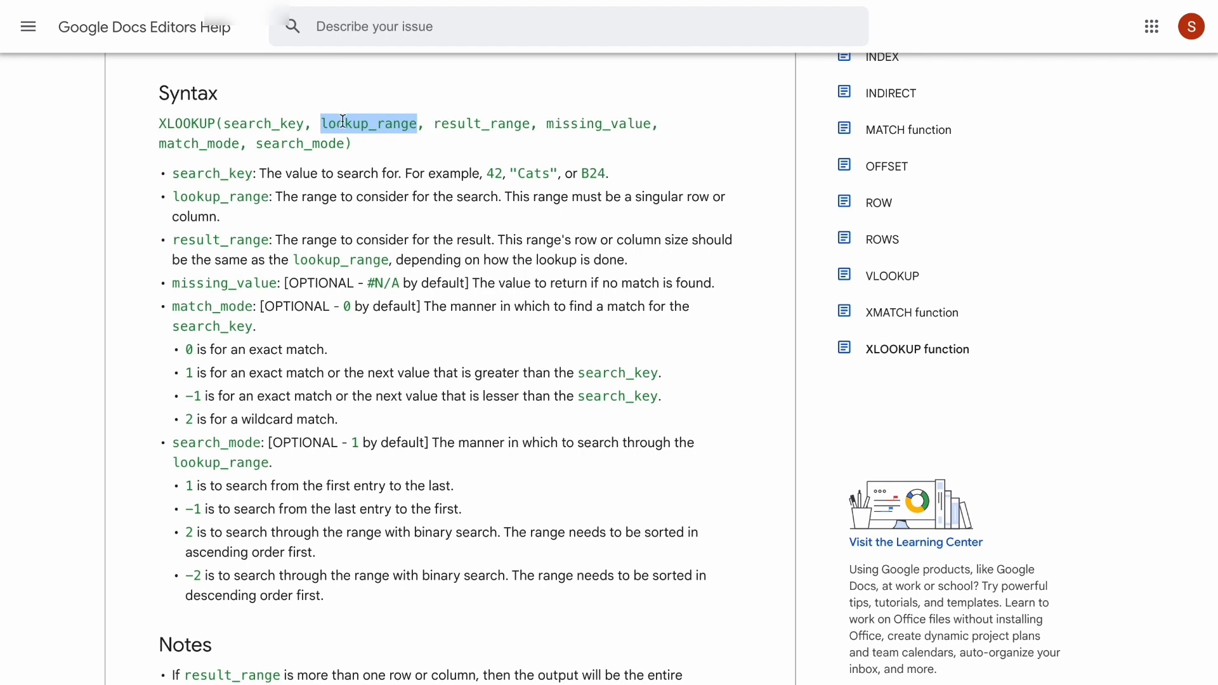
left_click_drag(224, 125, 529, 128)
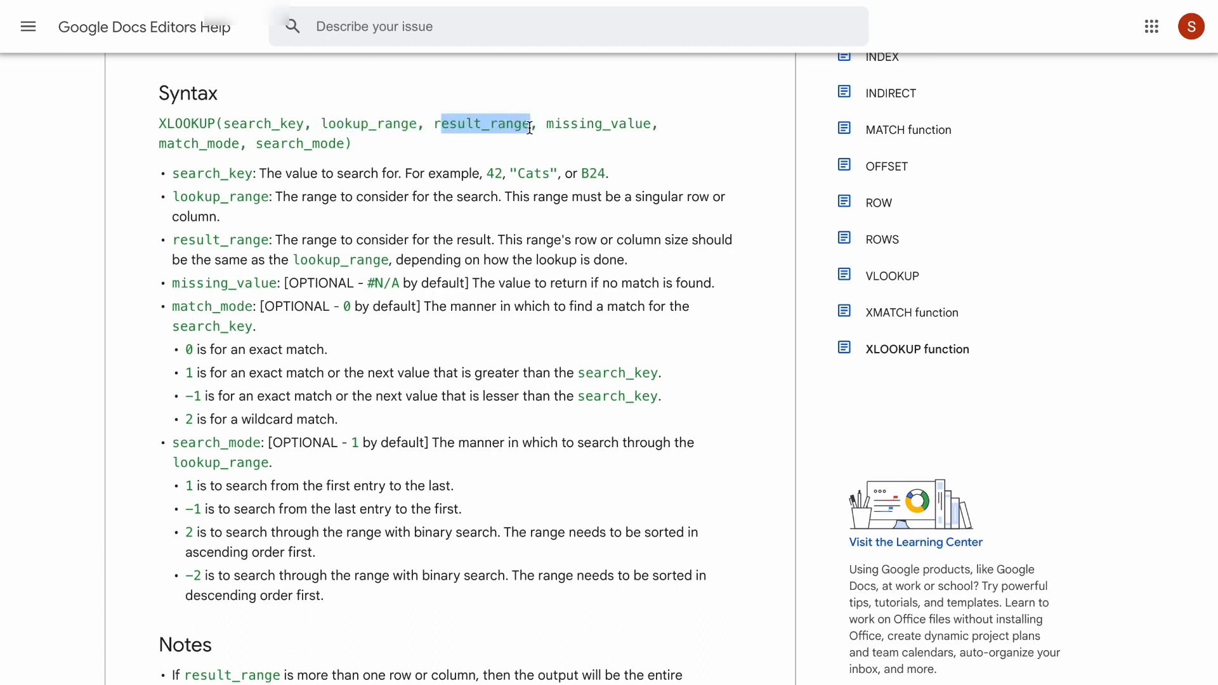
left_click_drag(546, 125, 652, 125)
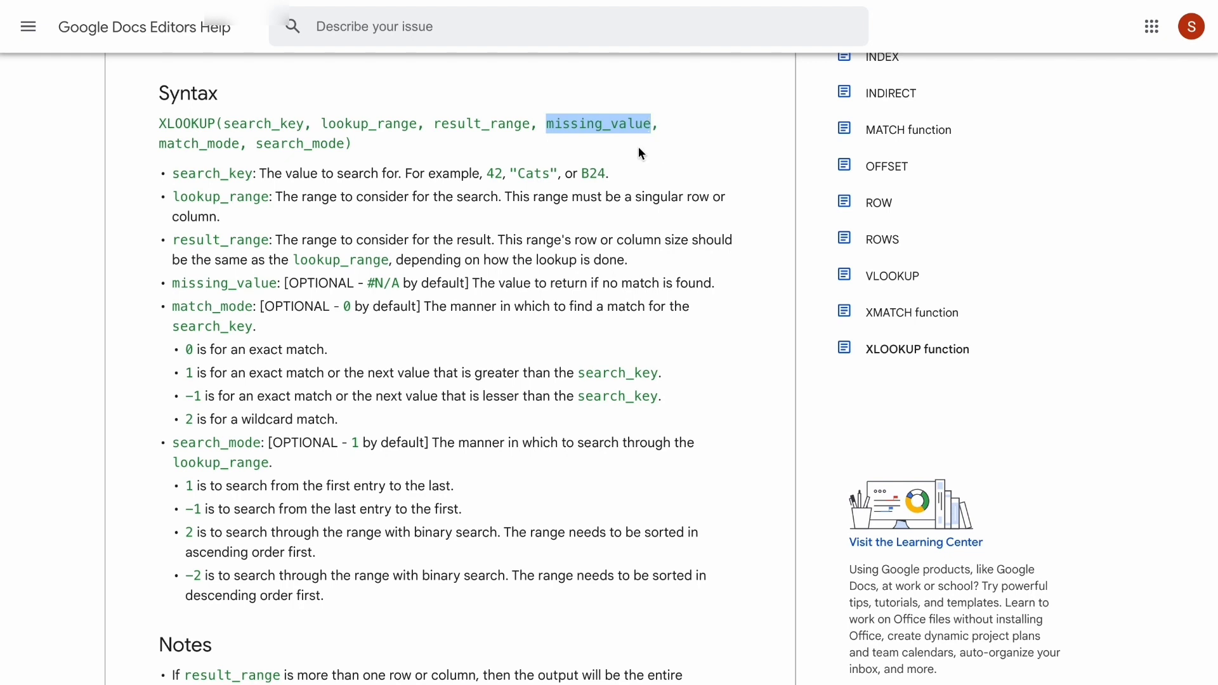
left_click_drag(160, 143, 344, 144)
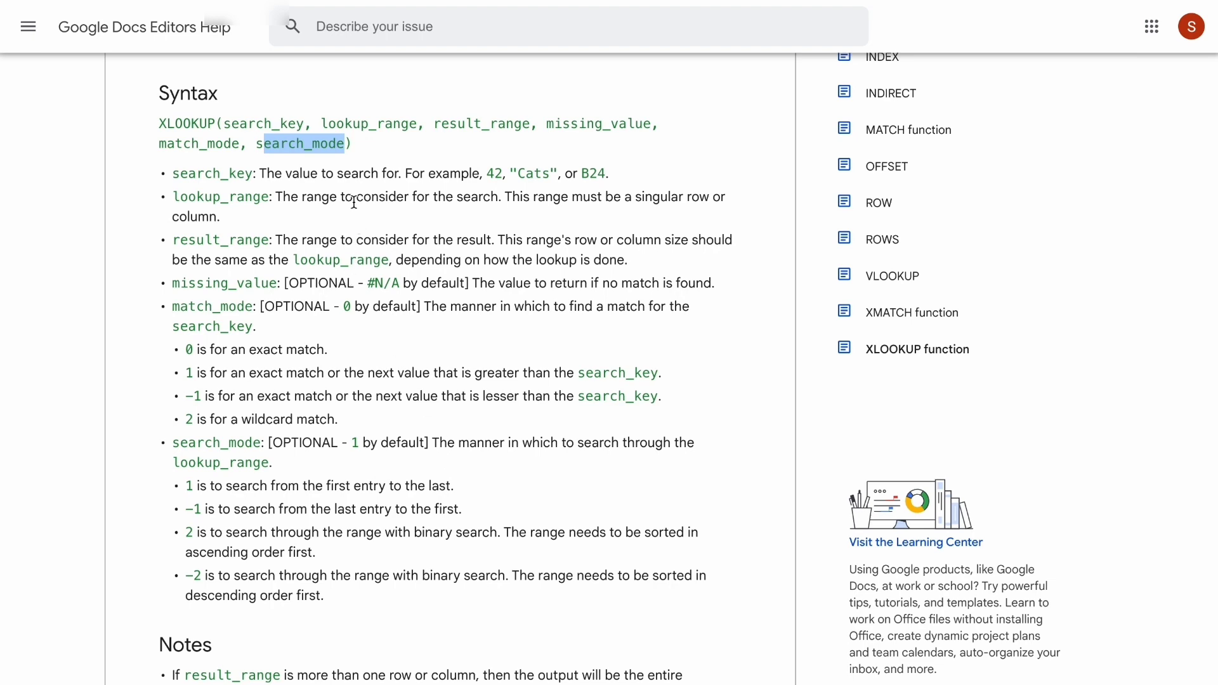
Return to the XLOOKUP sheet and begin an XLOOKUP formula in B2 with A2 as the search key
key("ctrl+shift+Tab")
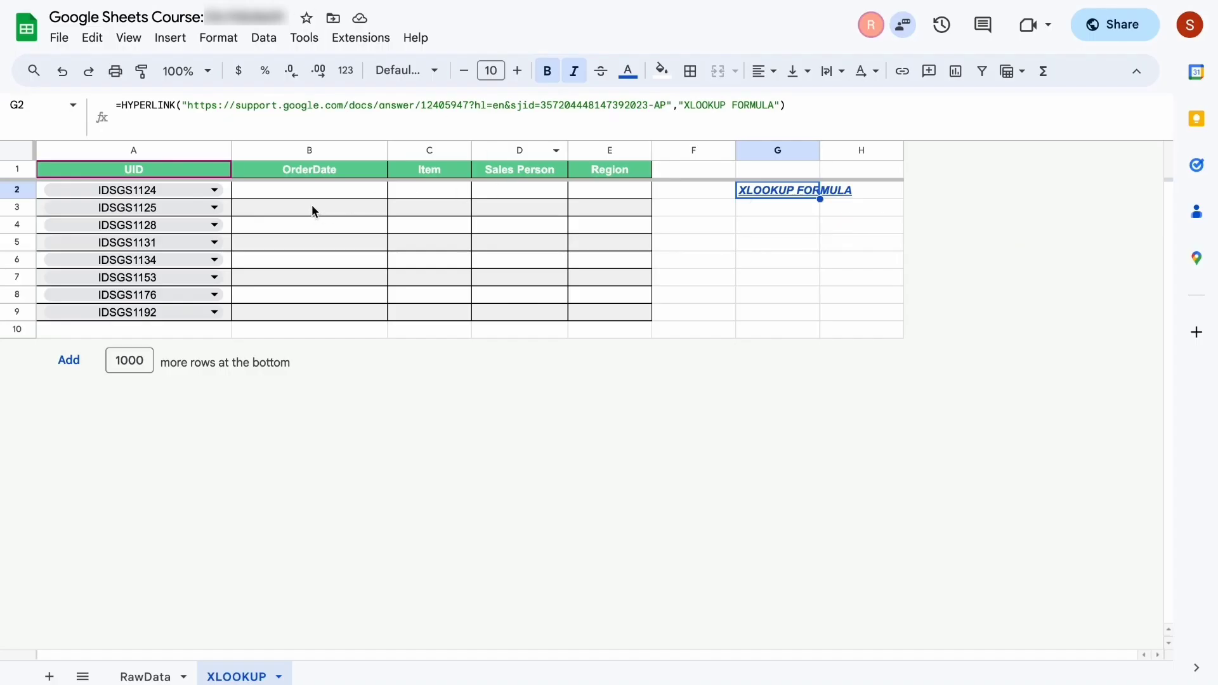
left_click(318, 191)
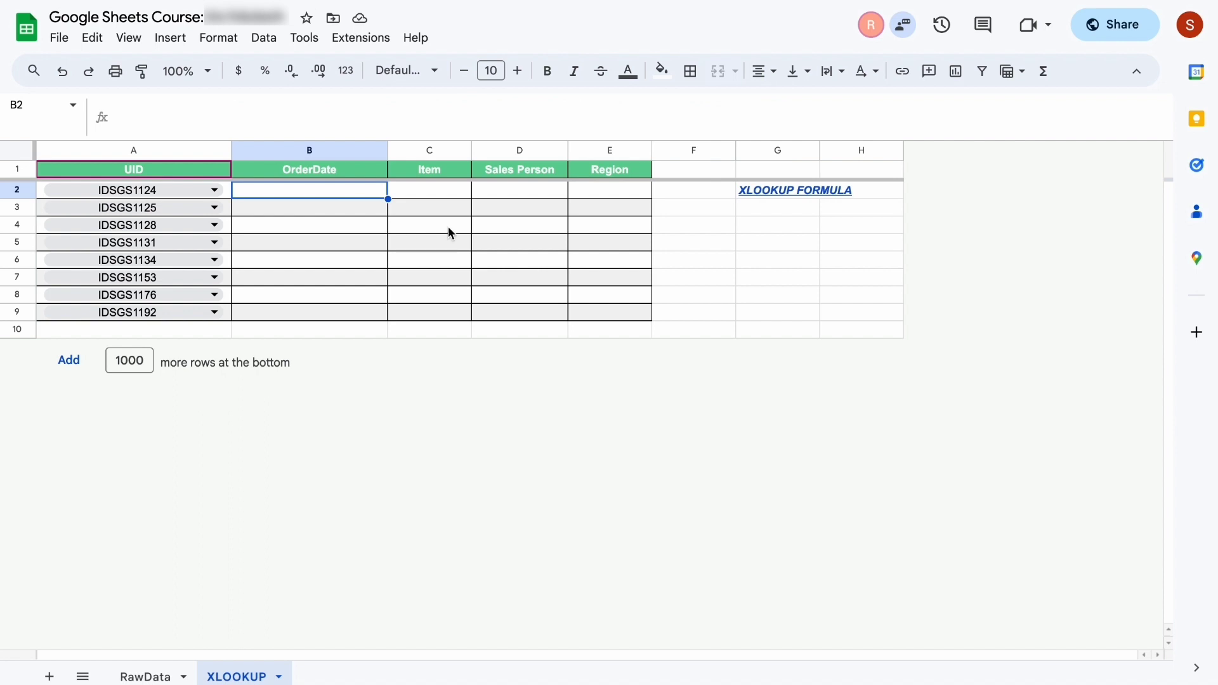
type("=xlo")
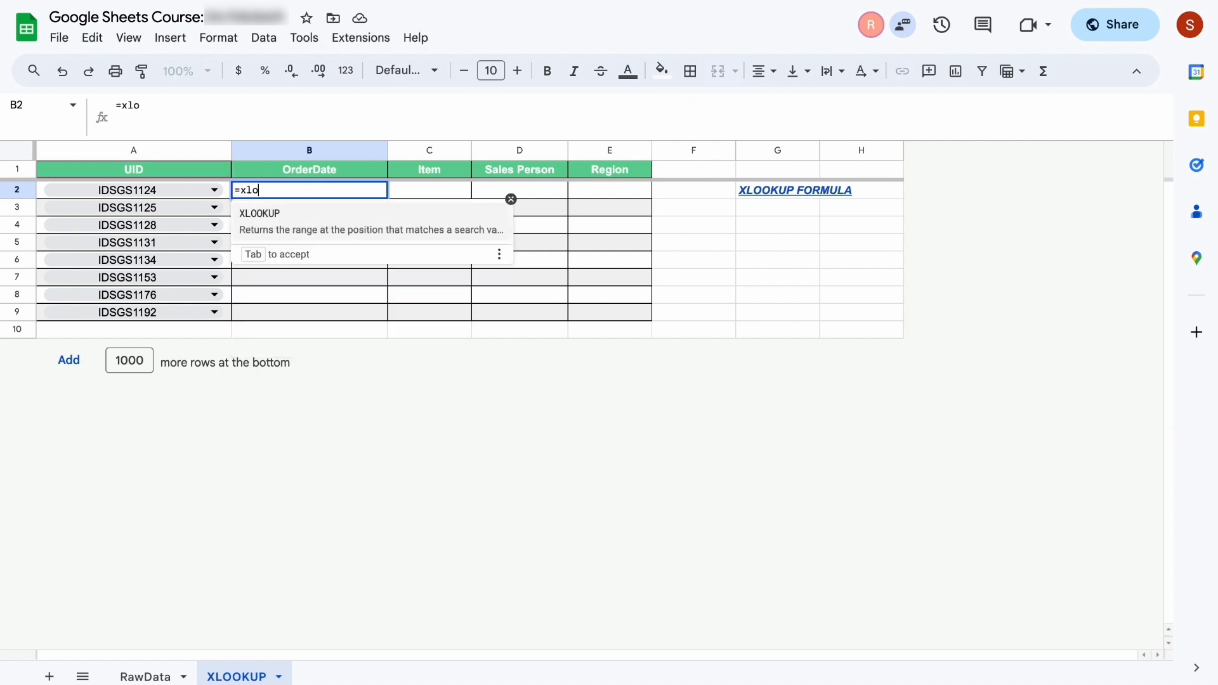
key("Tab")
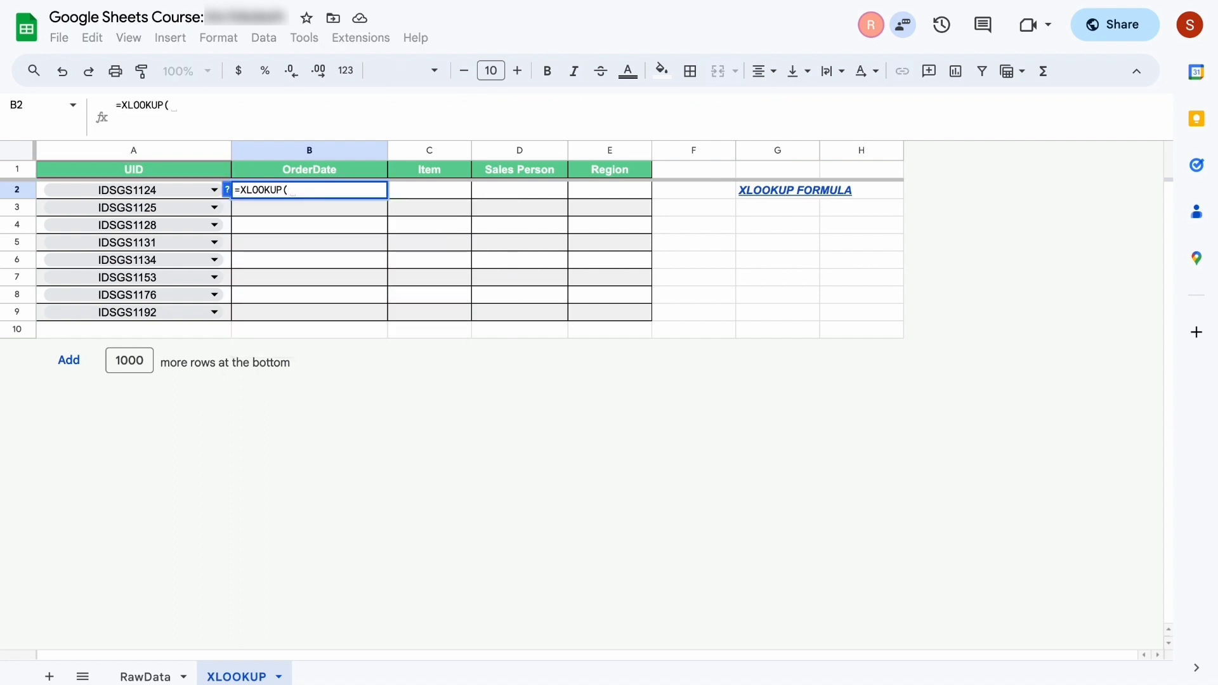
left_click(65, 193)
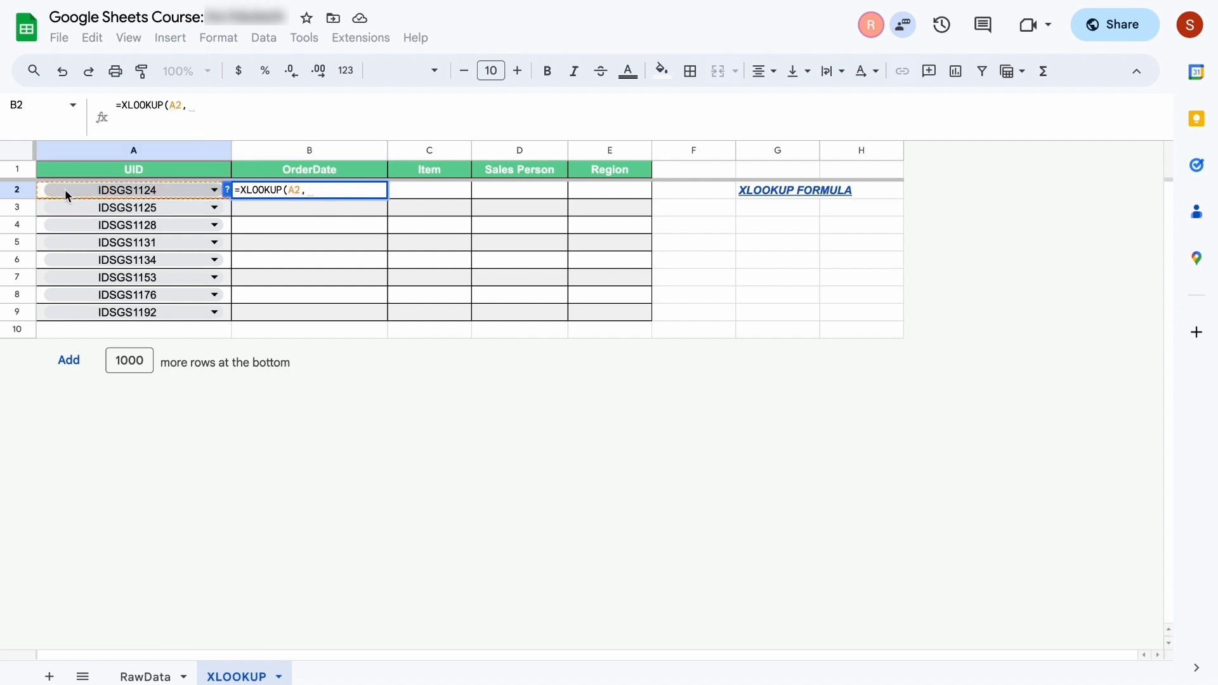
type(",")
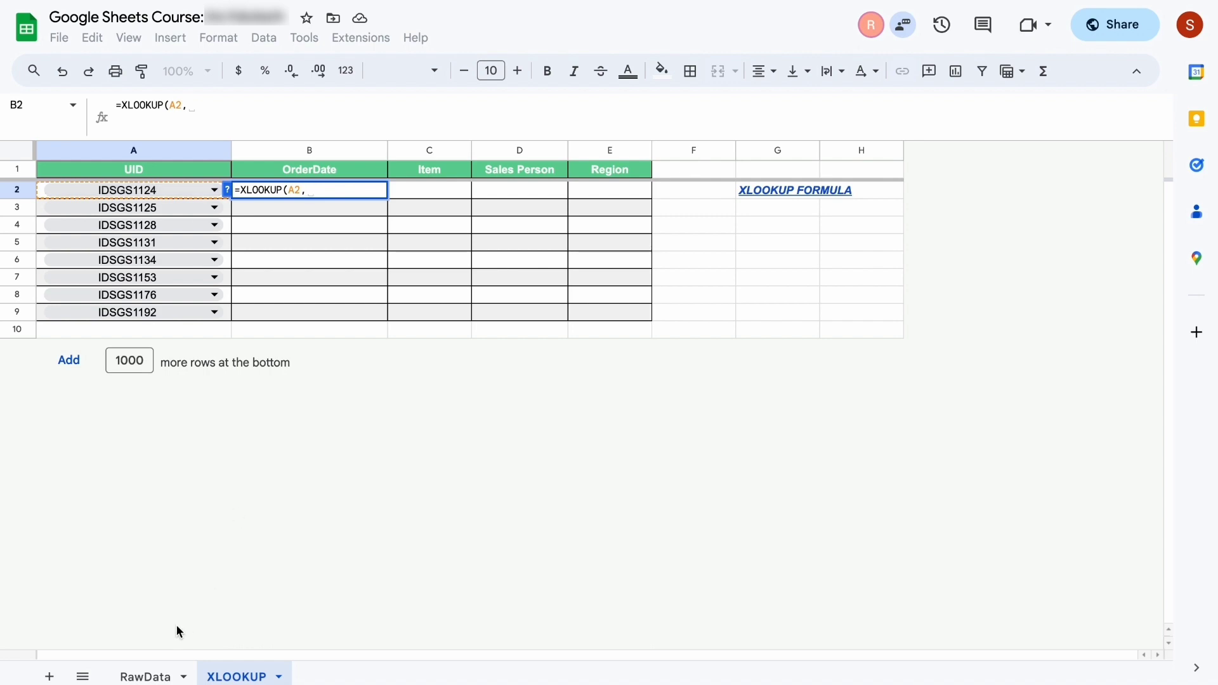
Set the formula's lookup range to the whole UID column H of the RawData sheet, replacing the range A1:H1000
left_click(140, 676)
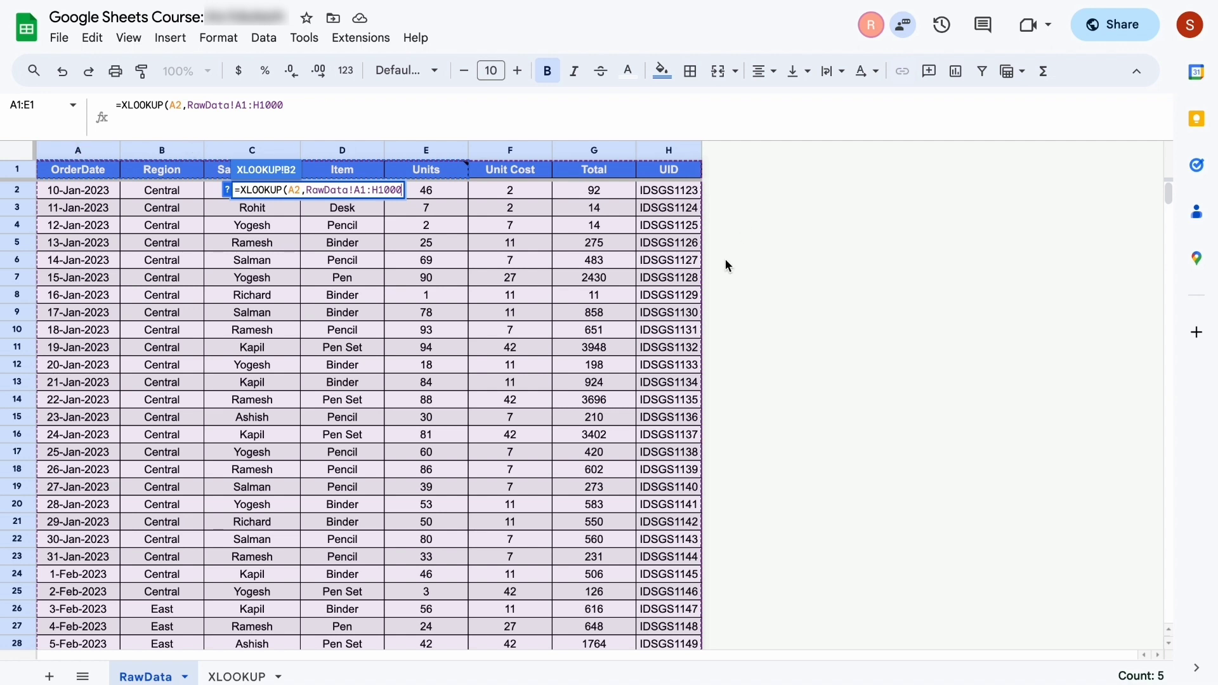
right_click(189, 108)
left_click(319, 103)
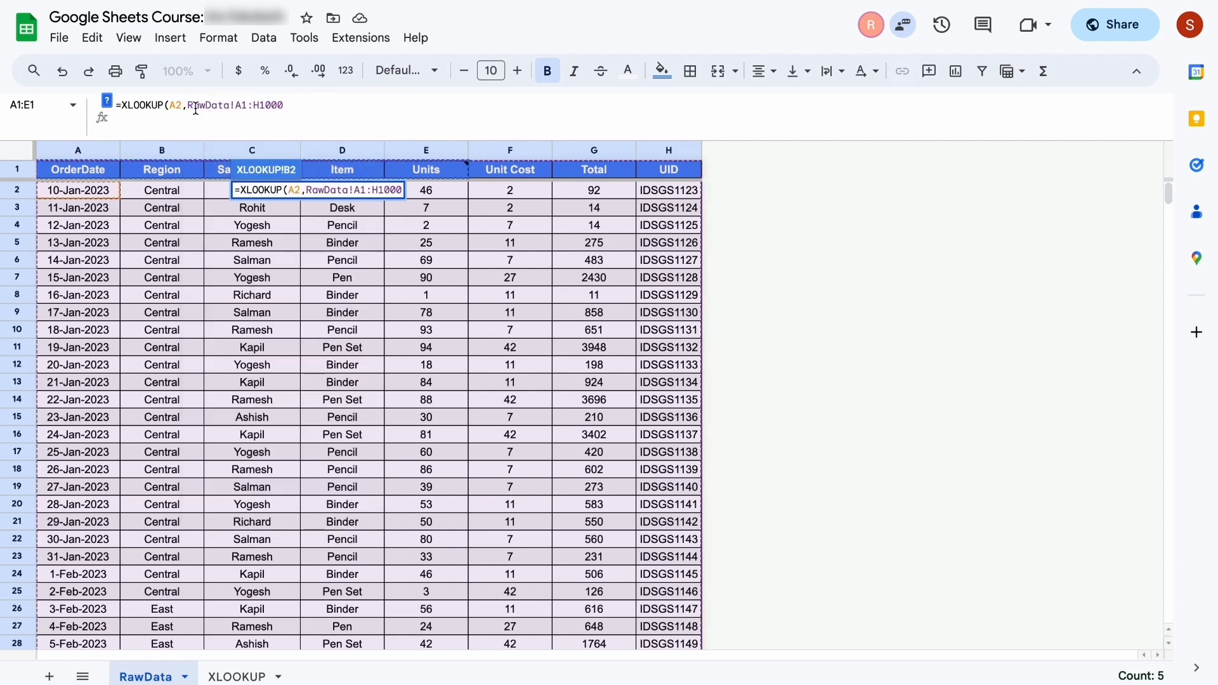
left_click_drag(187, 105, 323, 104)
key("BackSpace")
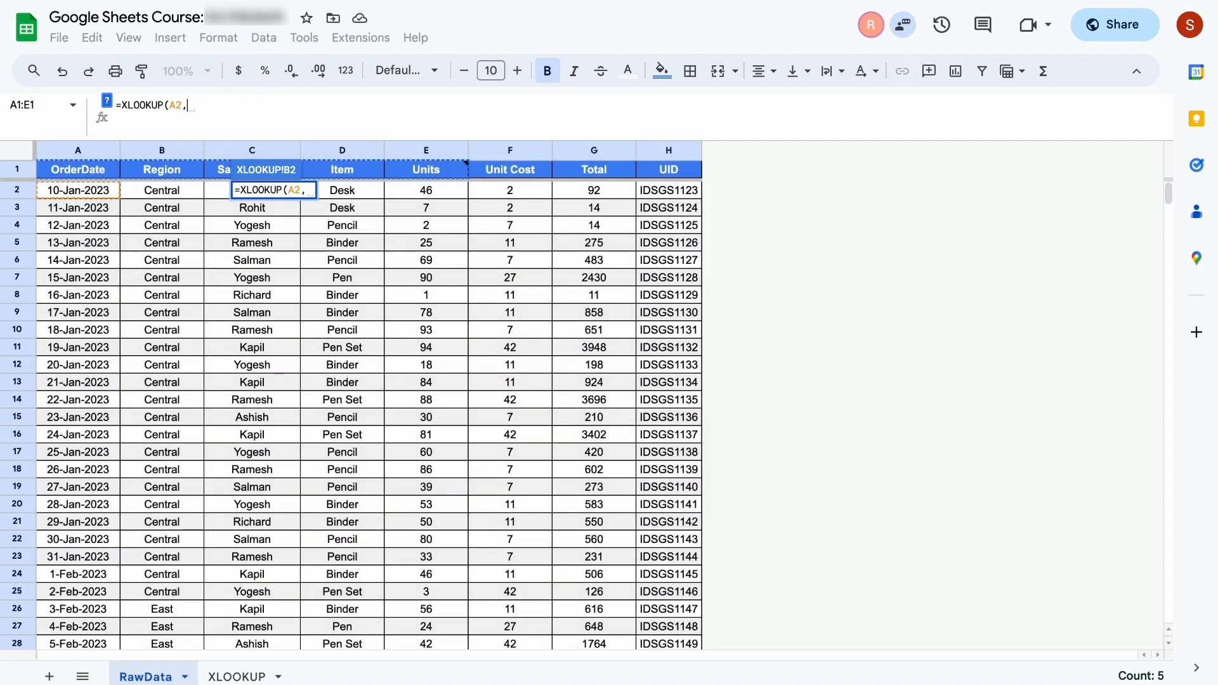
left_click(217, 247)
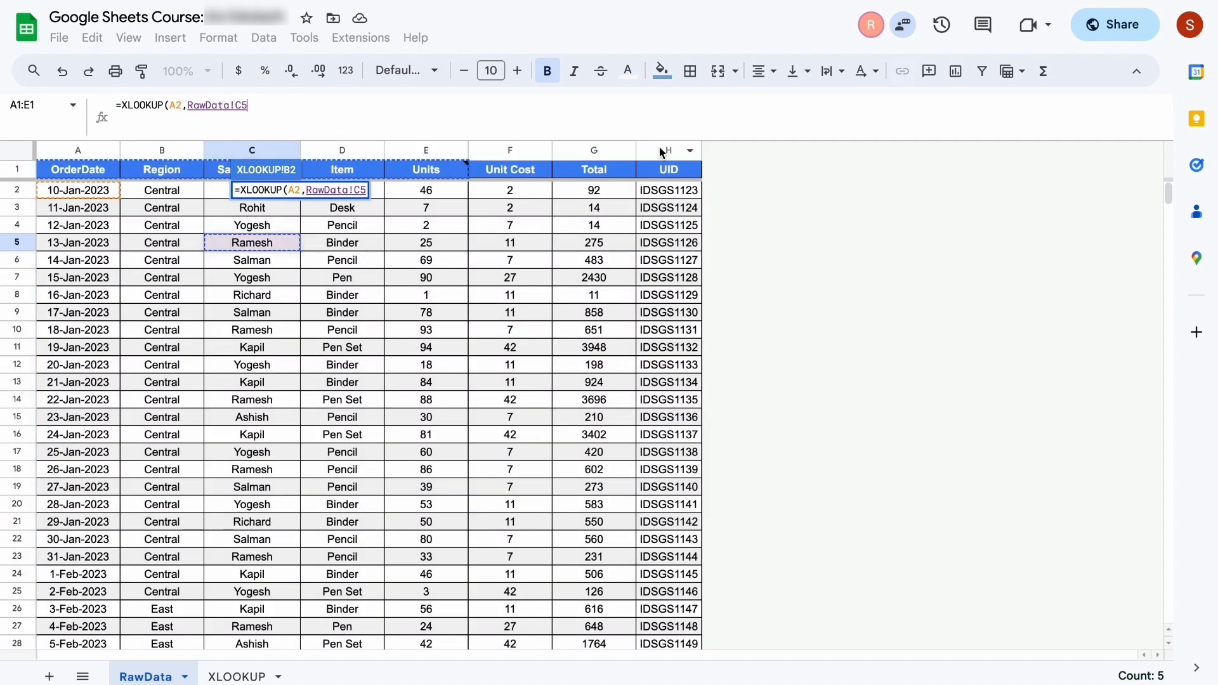
left_click(662, 151)
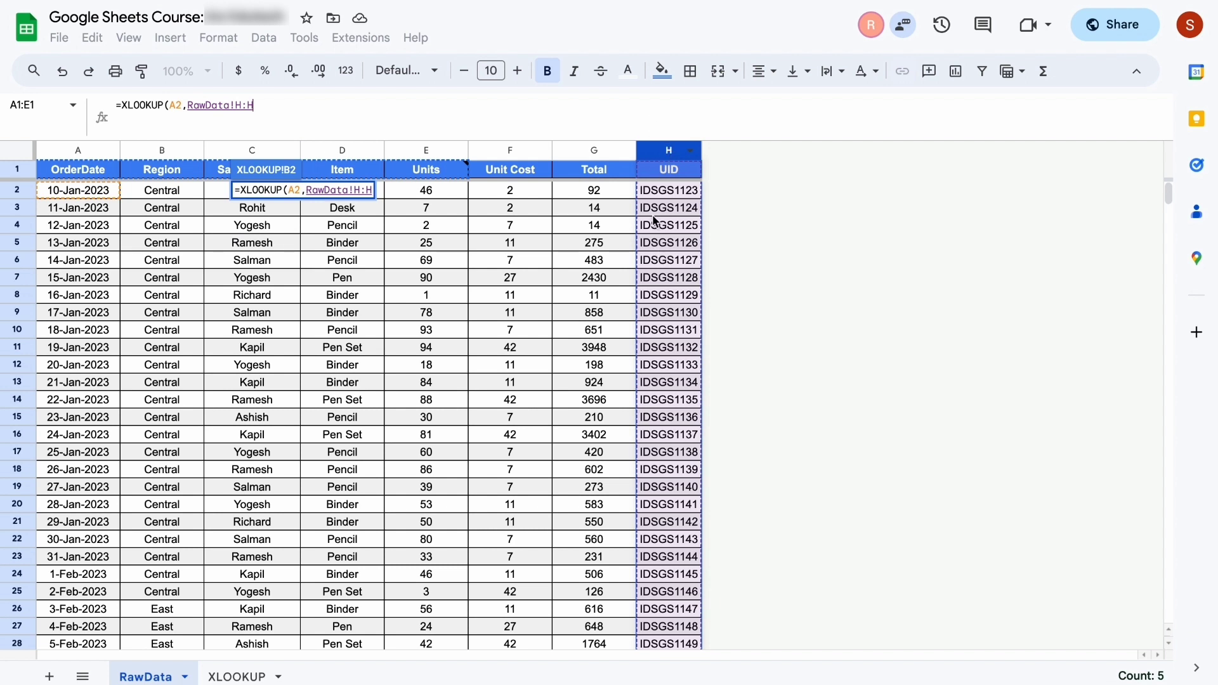
type(",")
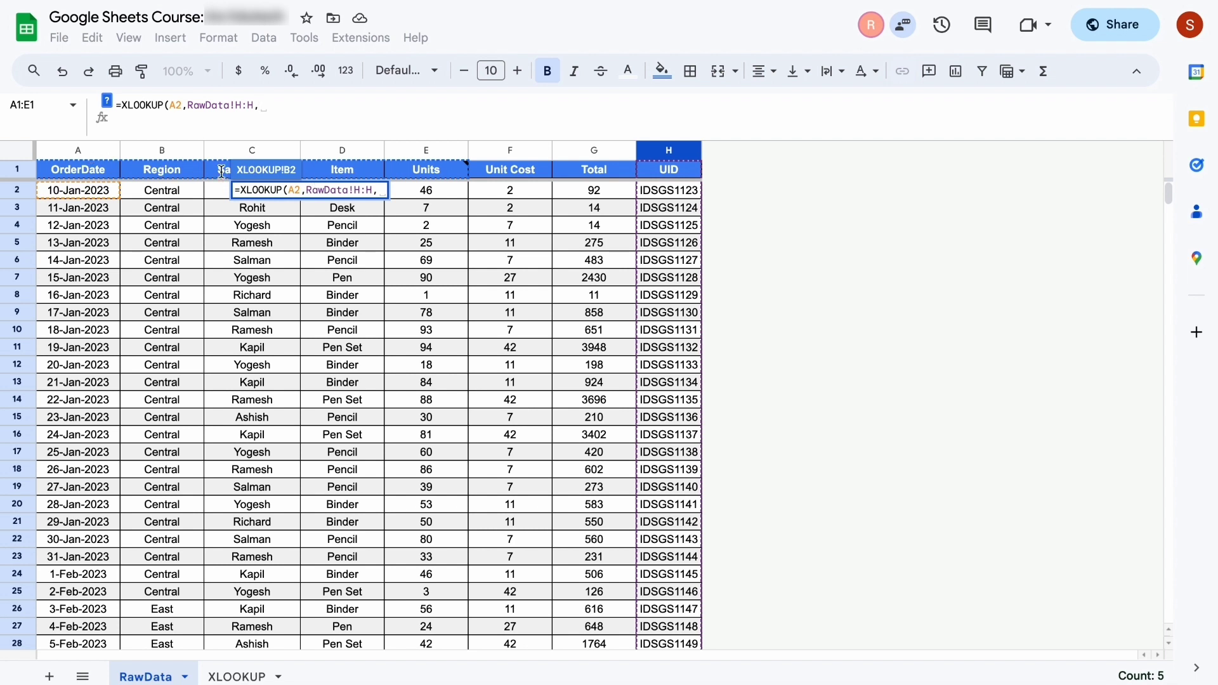
Set the formula's result range to columns A through D of the RawData sheet
left_click(75, 150)
left_click_drag(75, 152, 358, 159)
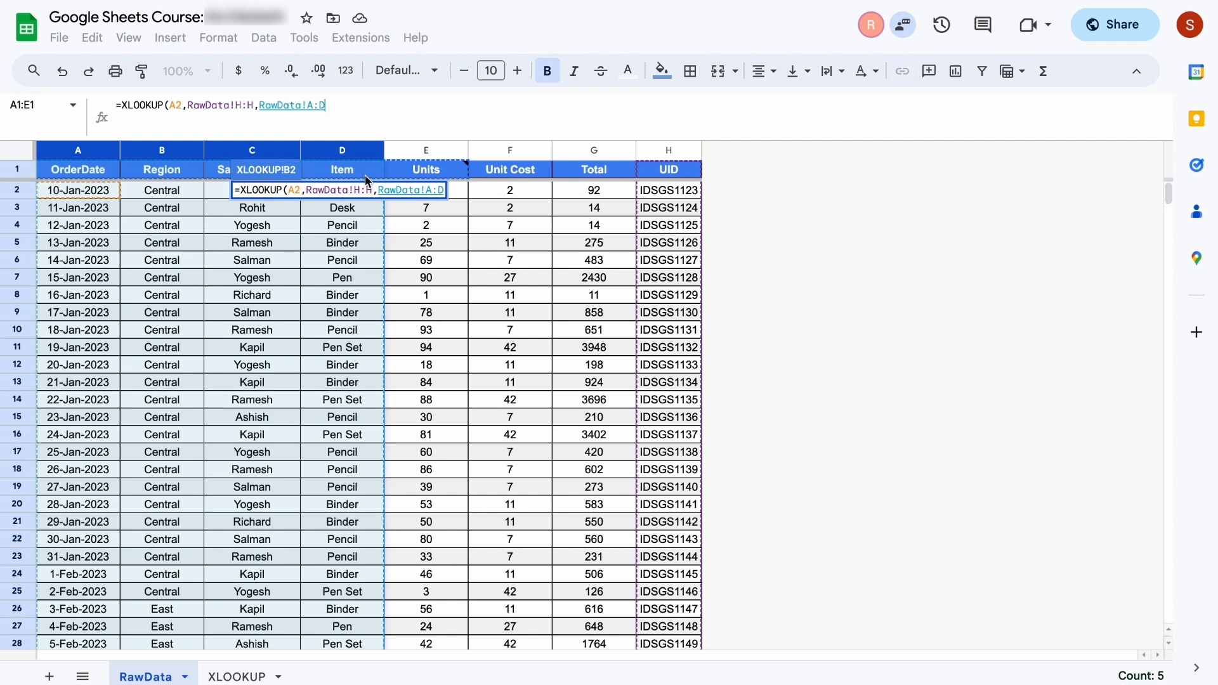
type(",")
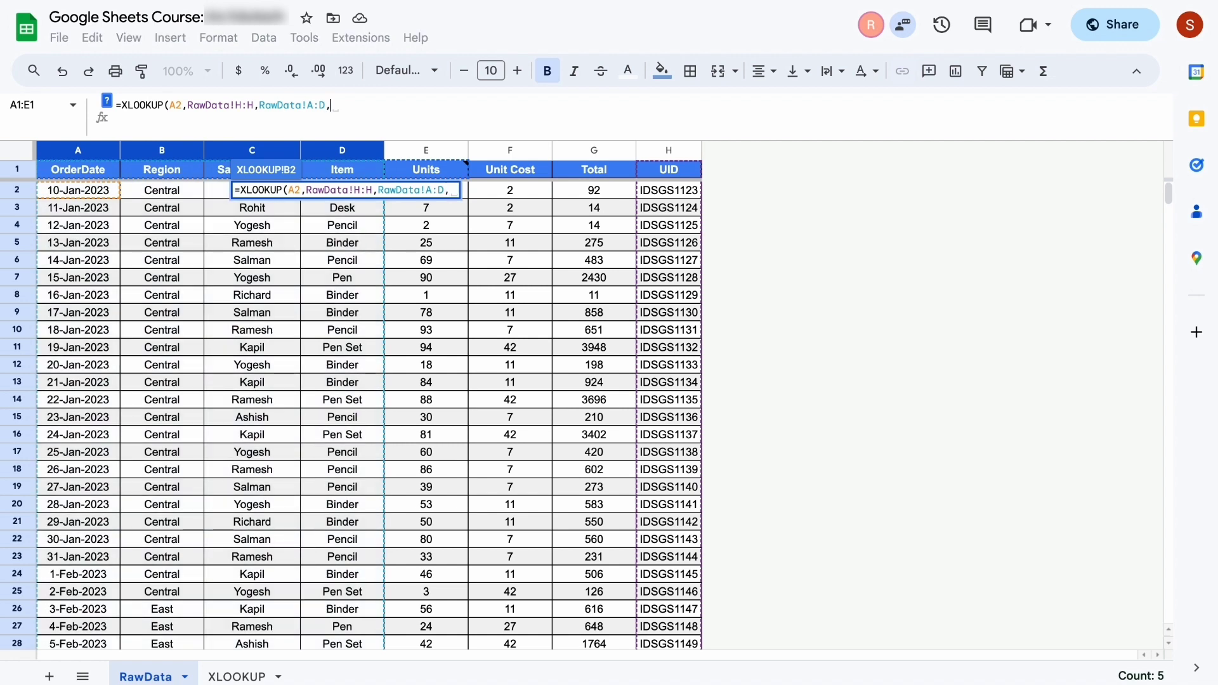
Complete the XLOOKUP formula with "Not Found" as the missing value and match mode 0, and enter it
type("\"\",")
key("Left")
key("Left")
type("Not Found\",")
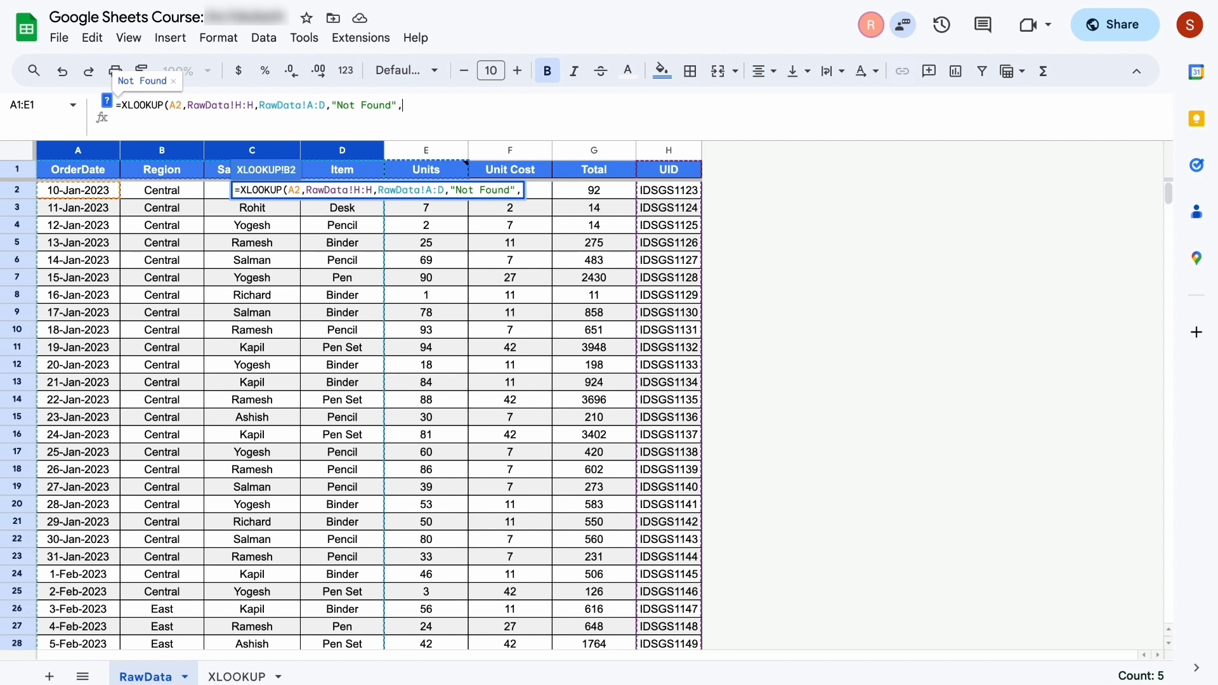
type("0)")
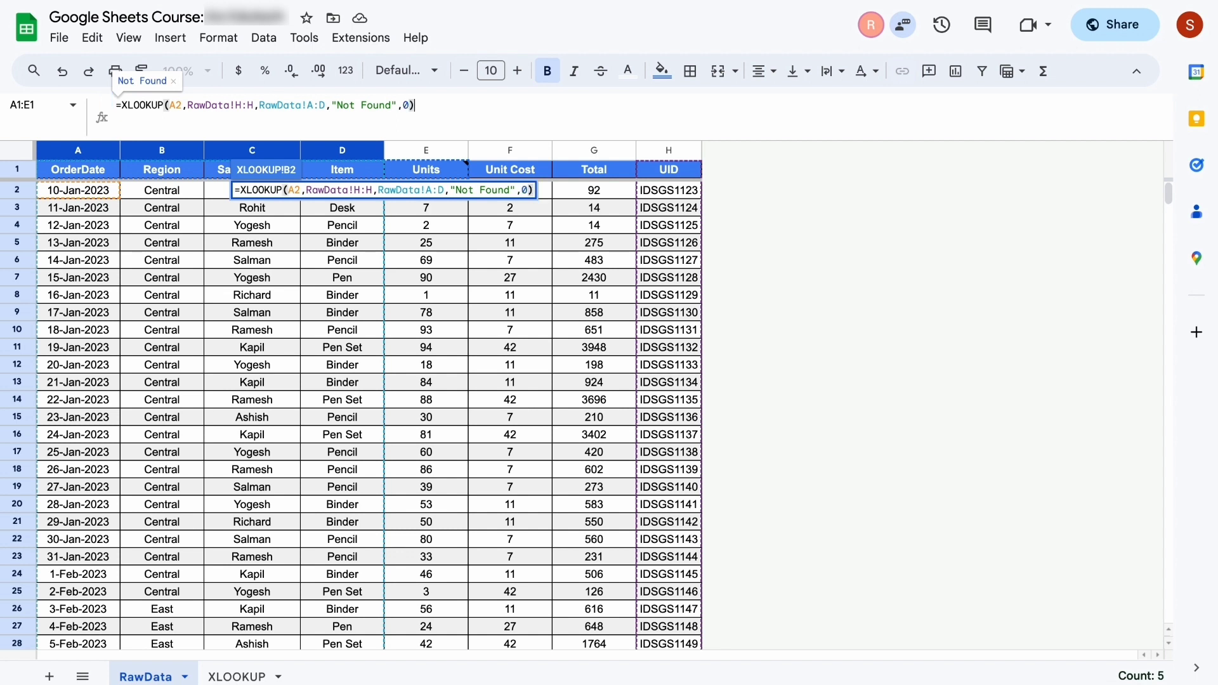
key("Return")
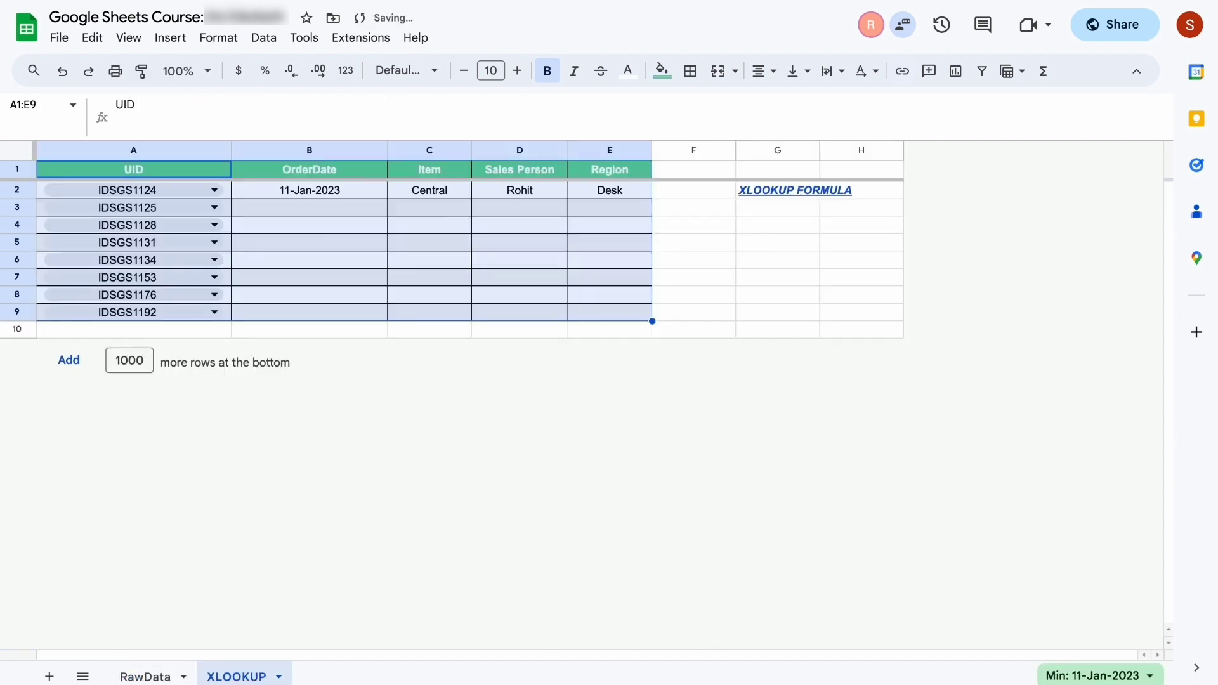
Inspect the formula in B2 and the returned values in C2, D2 and E2
key("Up")
key("Down")
key("Right")
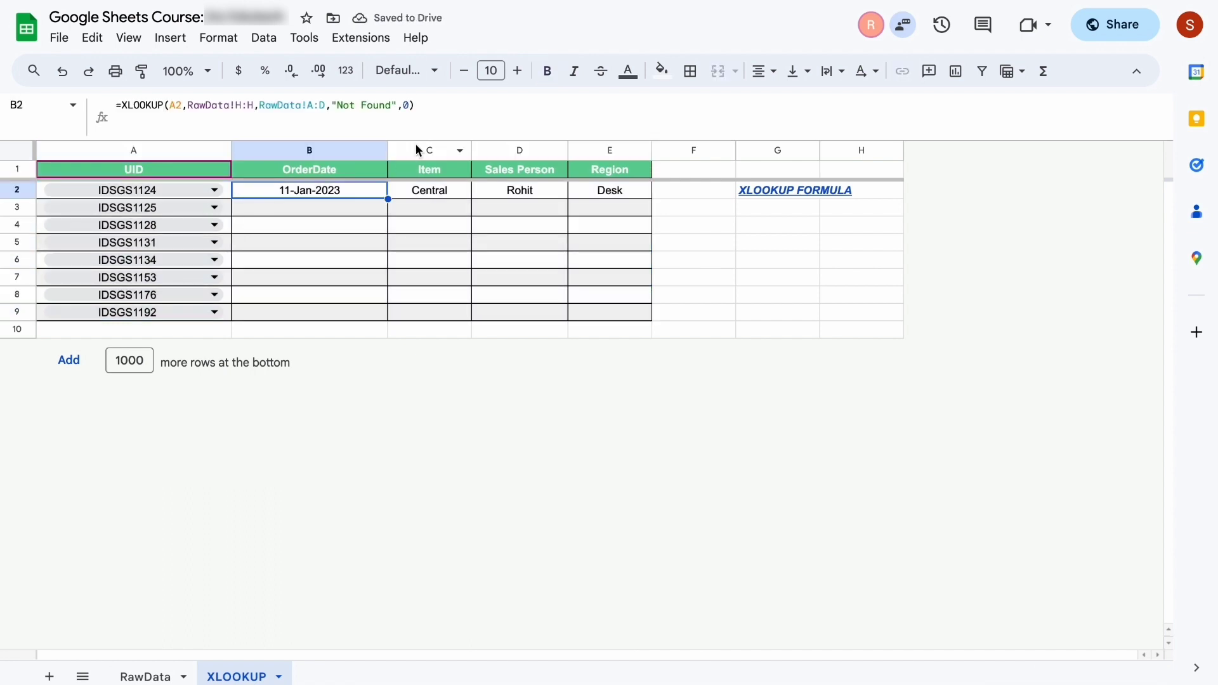
left_click(437, 197)
left_click(517, 199)
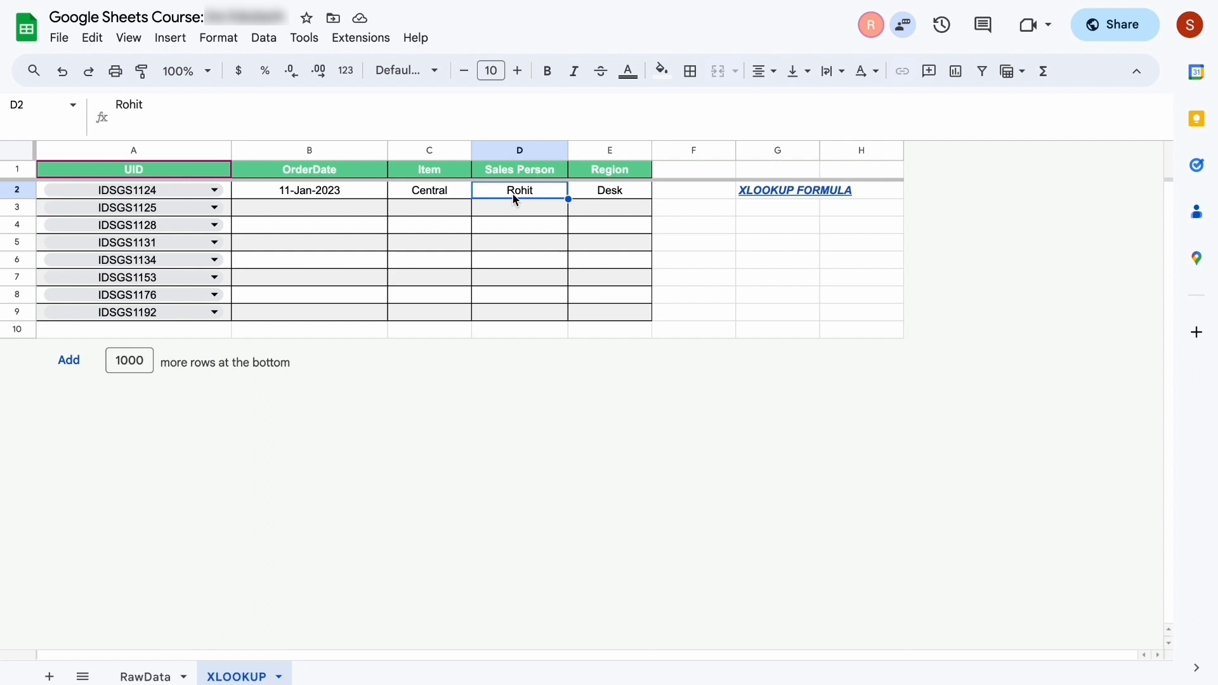
left_click(621, 193)
left_click(381, 196)
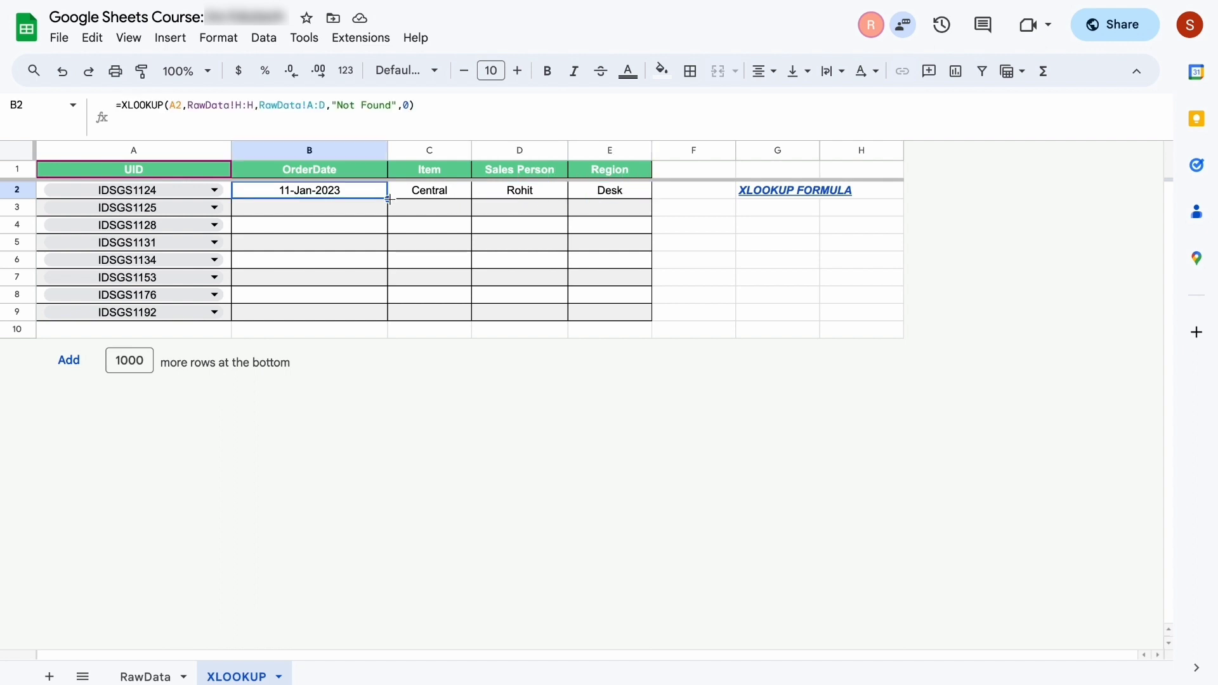
Fill the XLOOKUP formula from B2 down through B9
left_click_drag(389, 198, 384, 315)
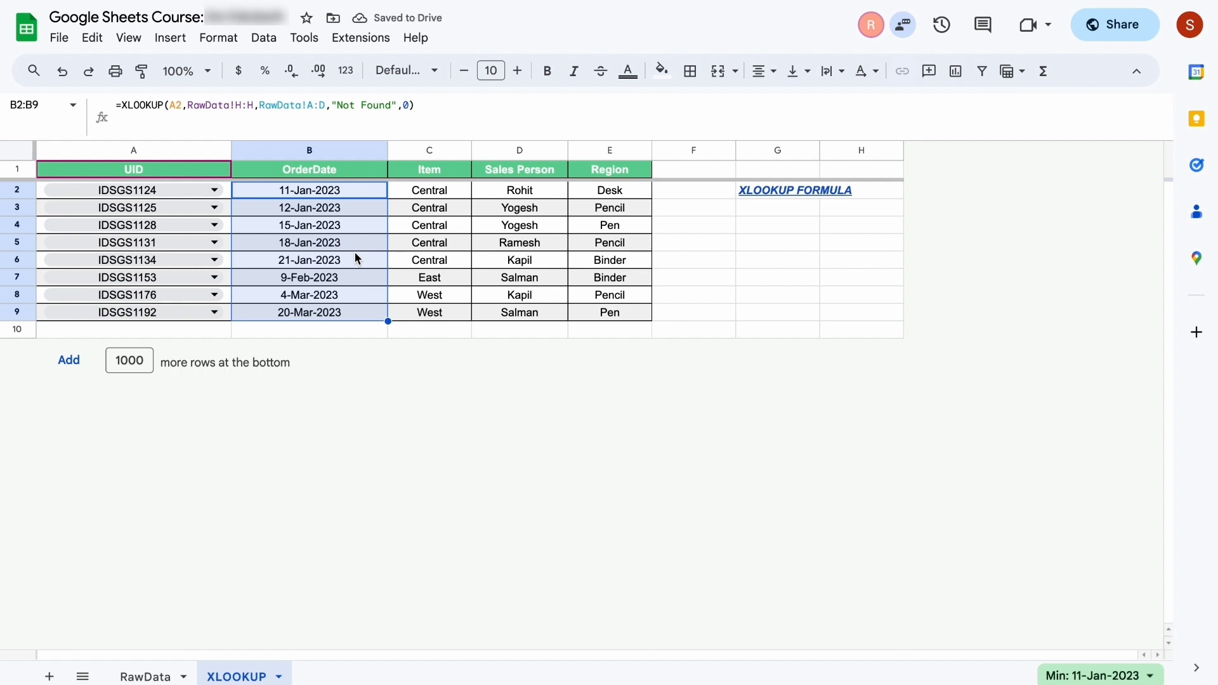
left_click(359, 192)
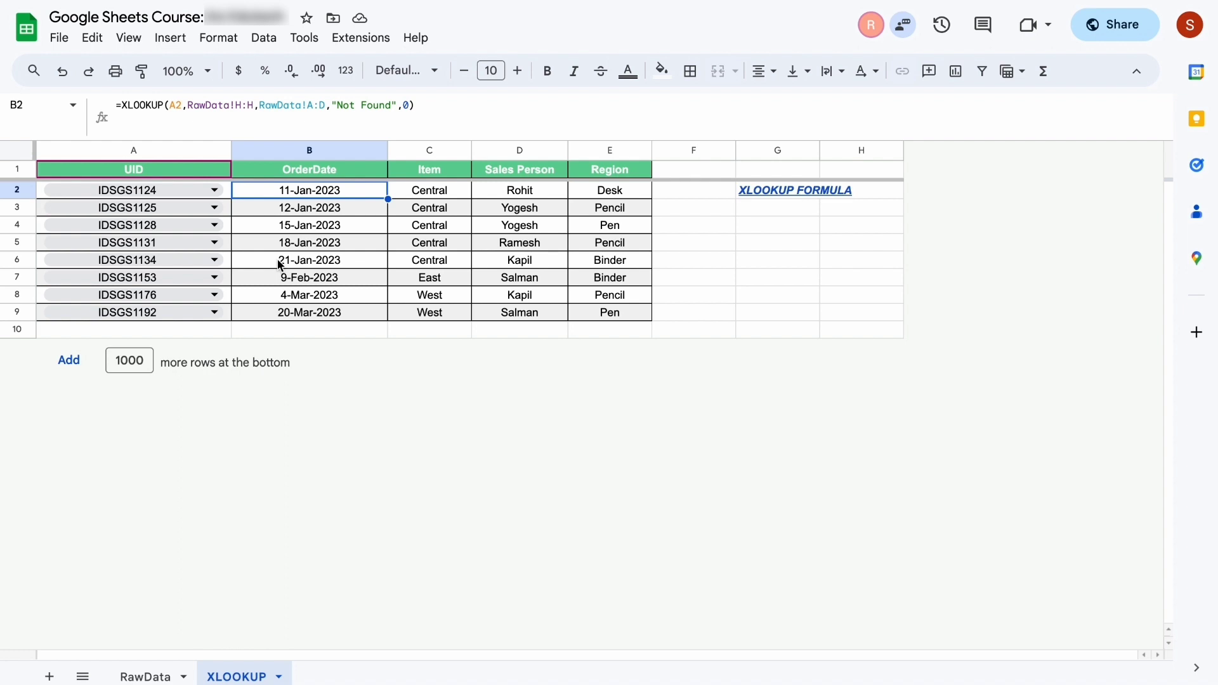
Compare the result range in B2's formula and the values returned in row 2 with the Item, Sales Person and Region headers
left_click(265, 106)
left_click_drag(264, 106, 324, 106)
left_click(328, 112)
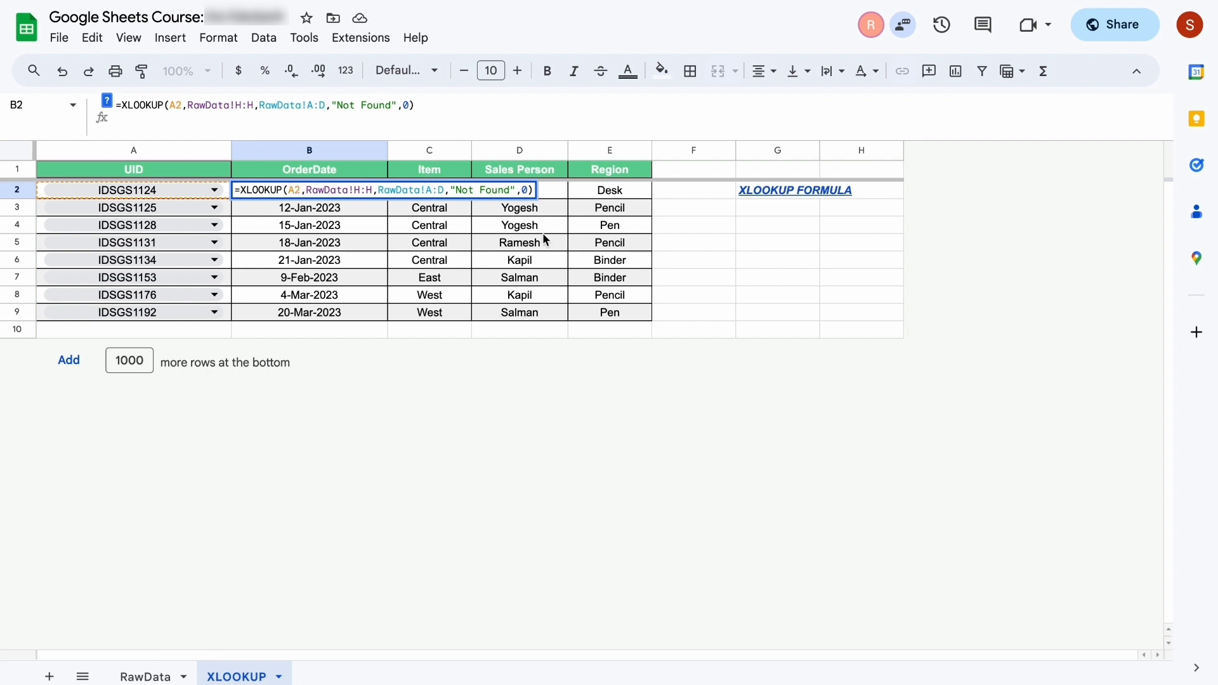
key("Escape")
left_click(335, 176)
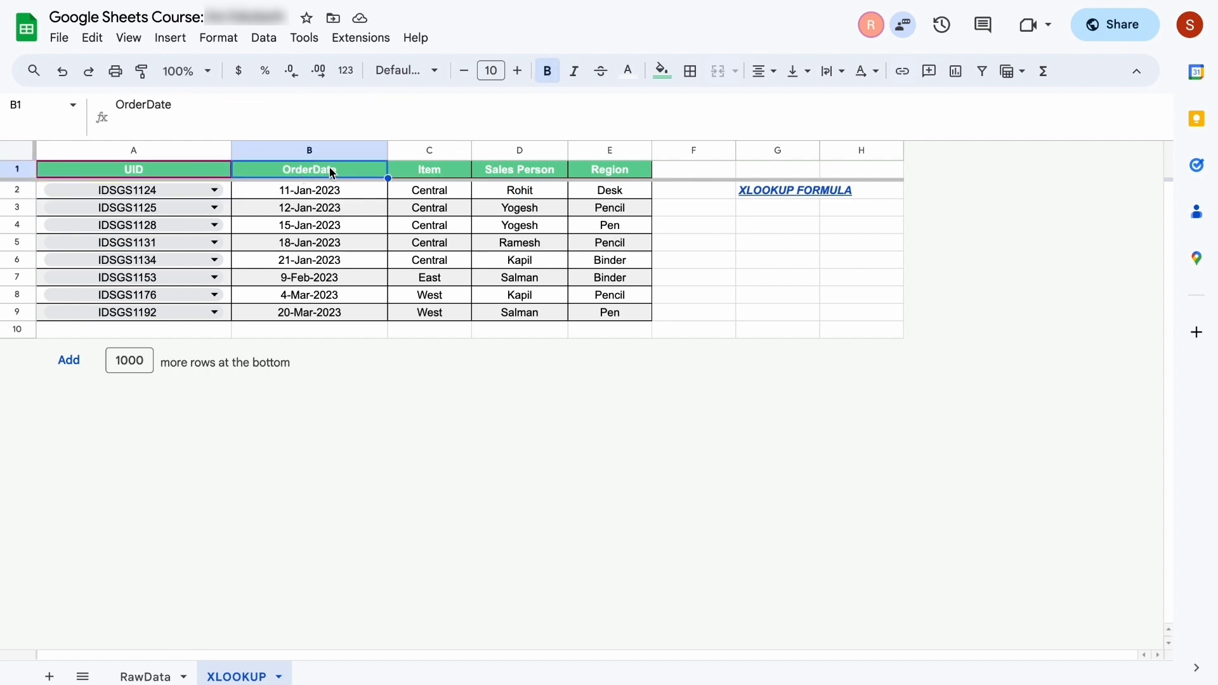
left_click(440, 166)
left_click(537, 169)
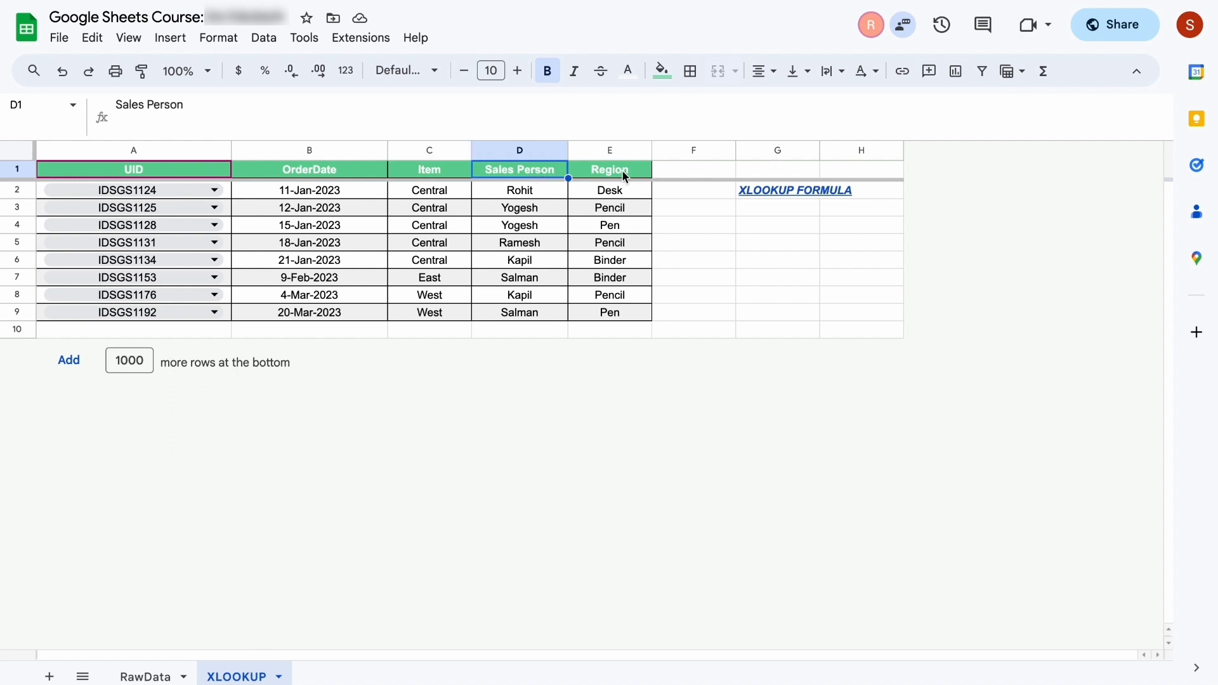
left_click(624, 171)
left_click(439, 196)
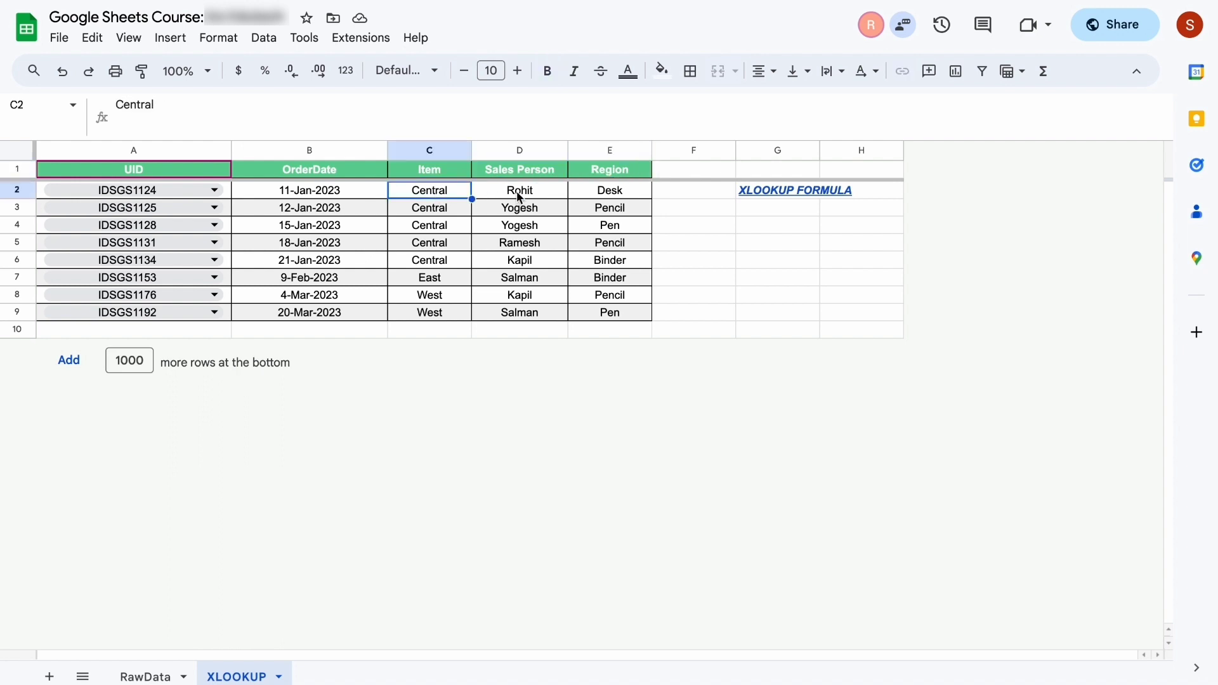
left_click(546, 193)
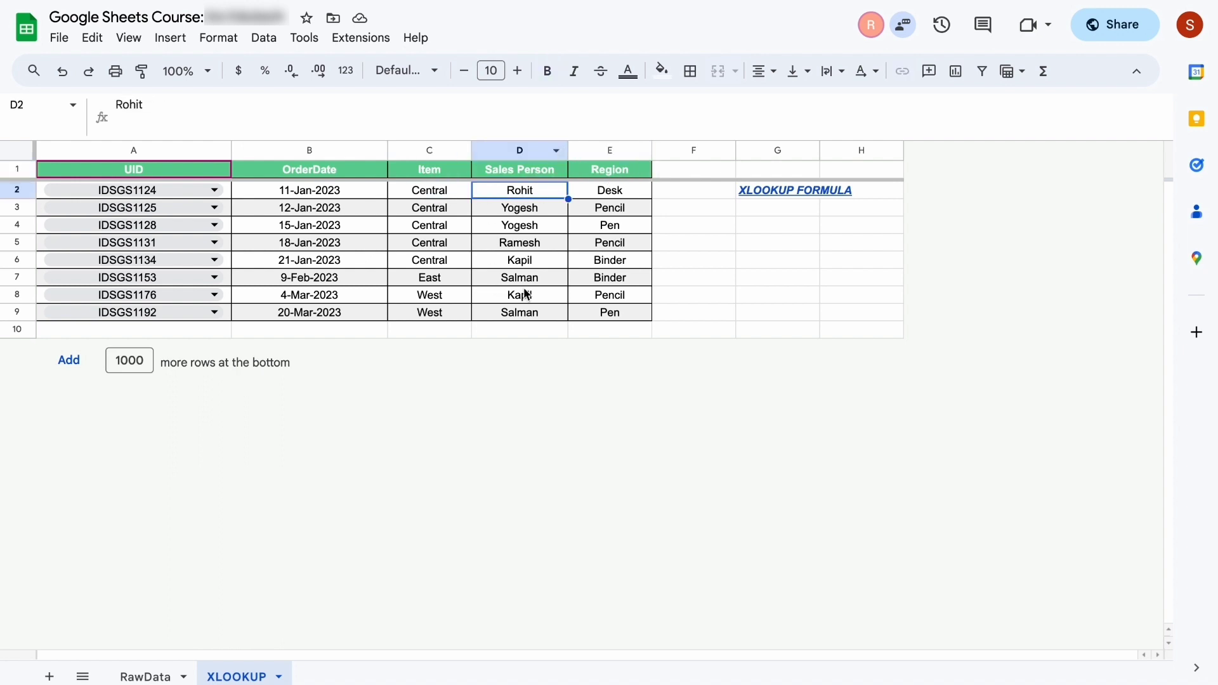
left_click(627, 195)
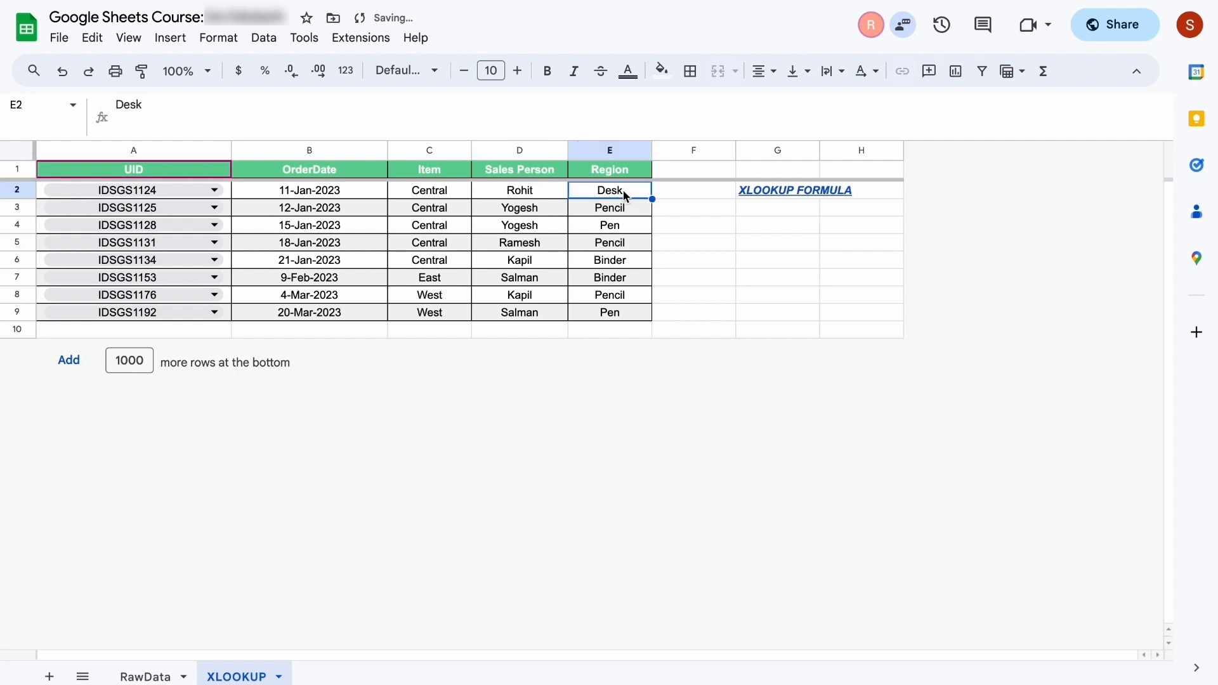
In B2's formula, open a curly-brace array for the result range with RawData!A:A as its first column, followed by a comma
left_click(325, 193)
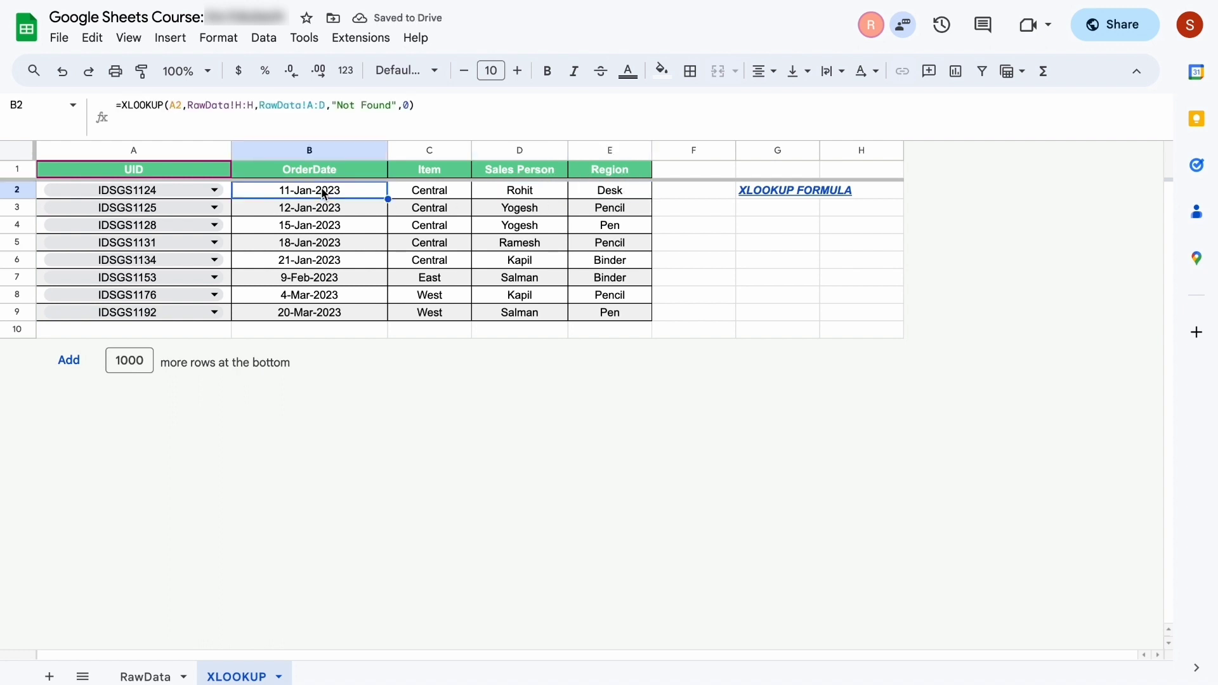
left_click(326, 109)
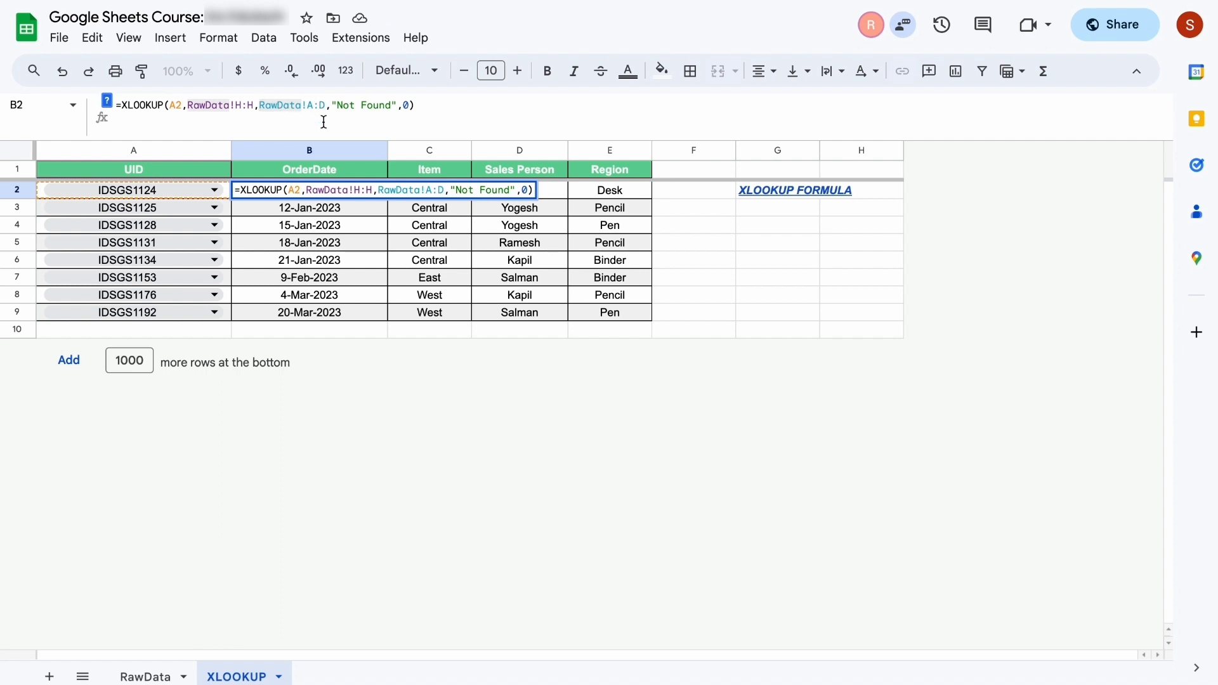
type("{")
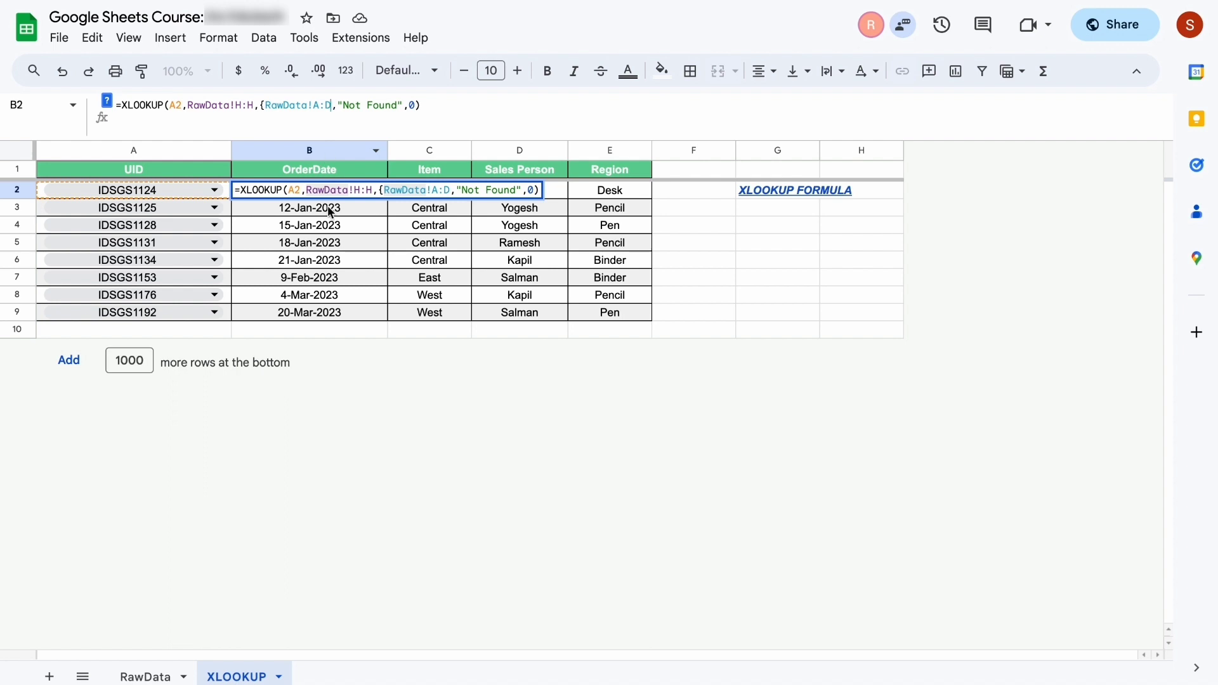
key("BackSpace")
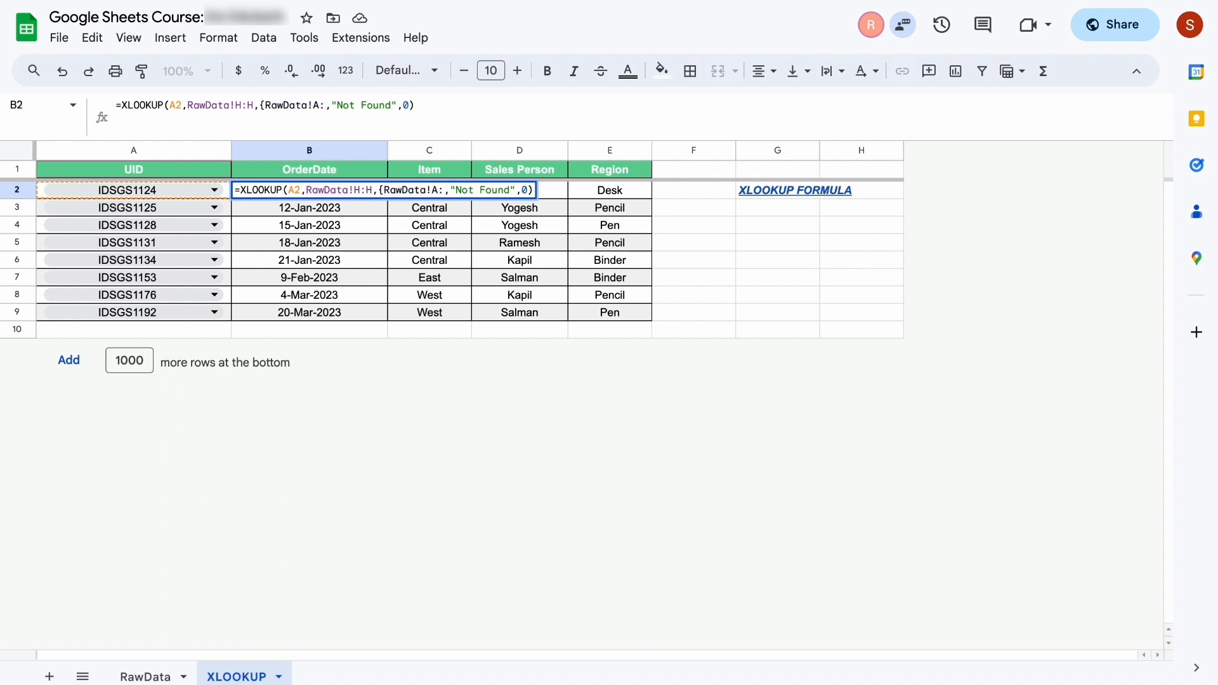
type("A")
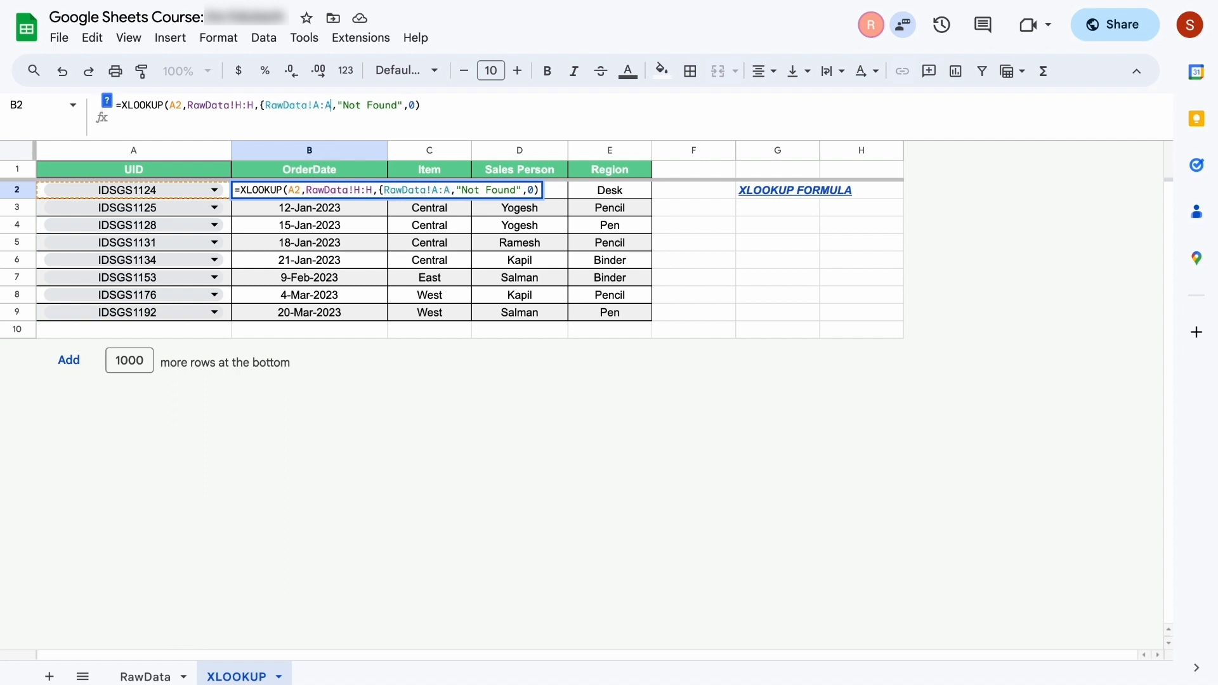
type(",")
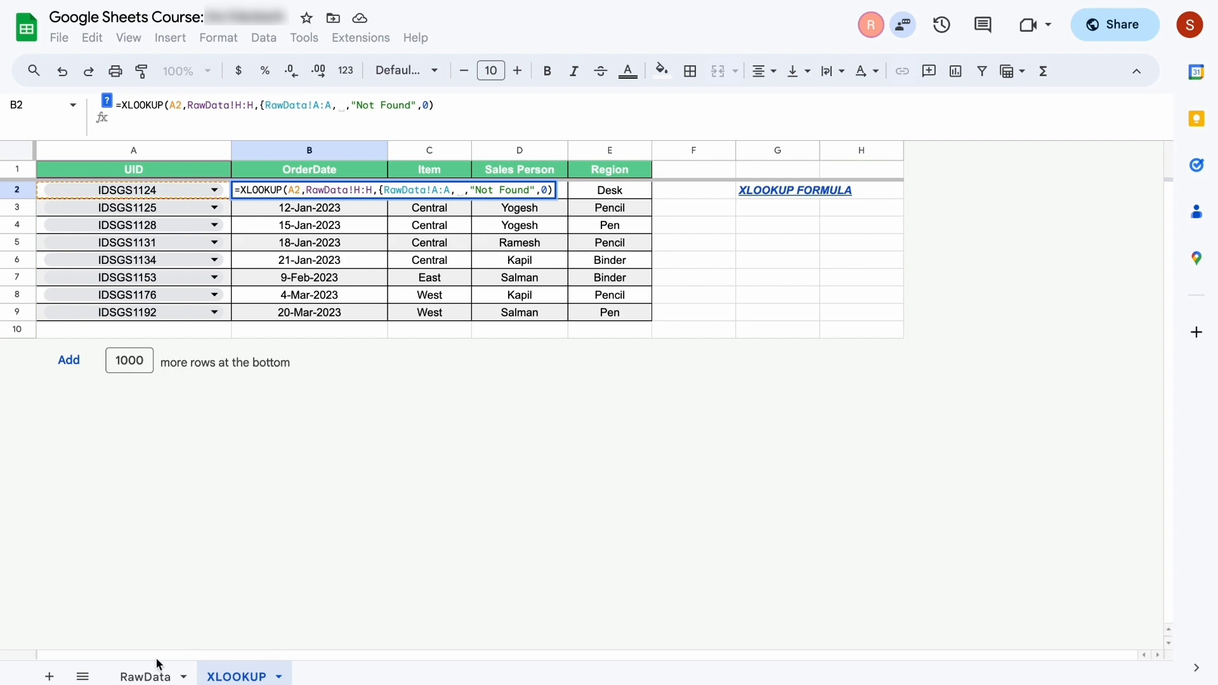
left_click(145, 675)
key("ctrl+a")
key("Return")
key("ctrl+a")
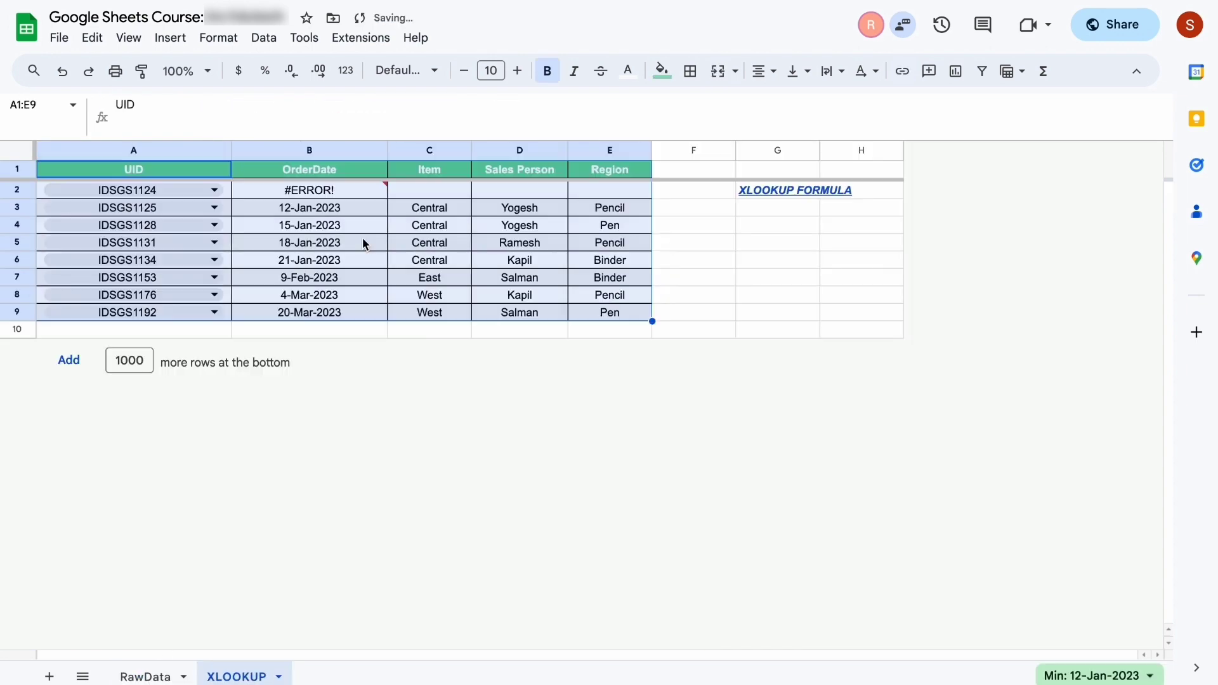
left_click(354, 192)
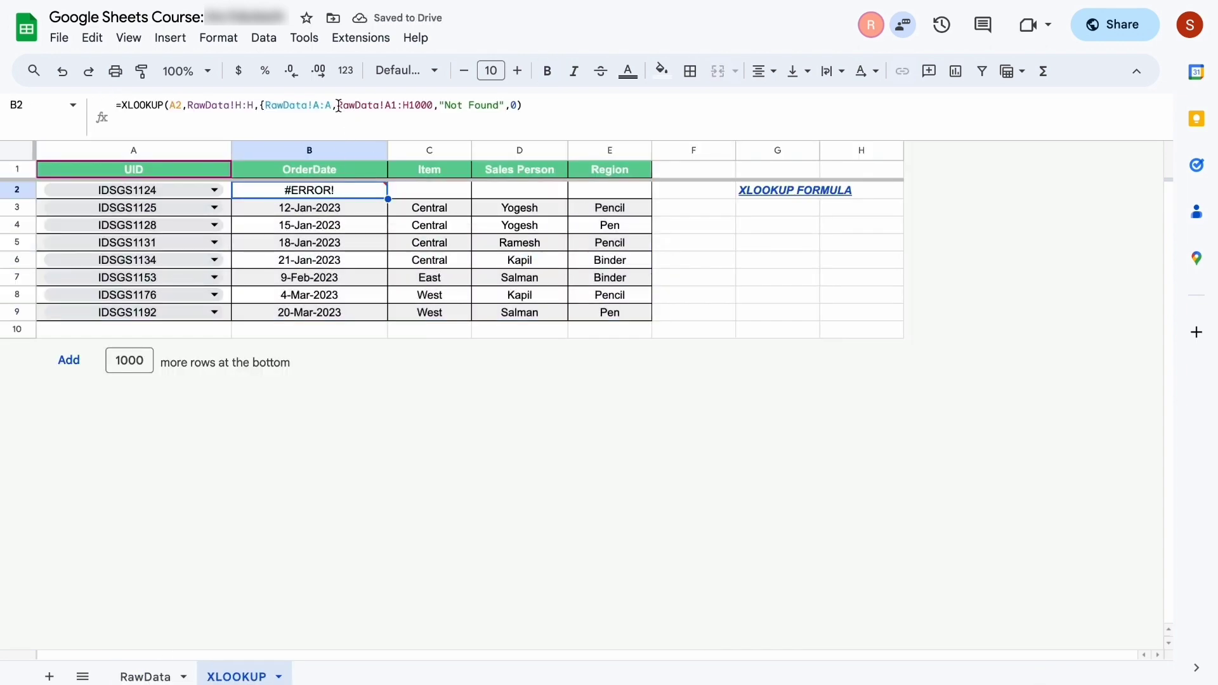
left_click_drag(338, 105, 433, 105)
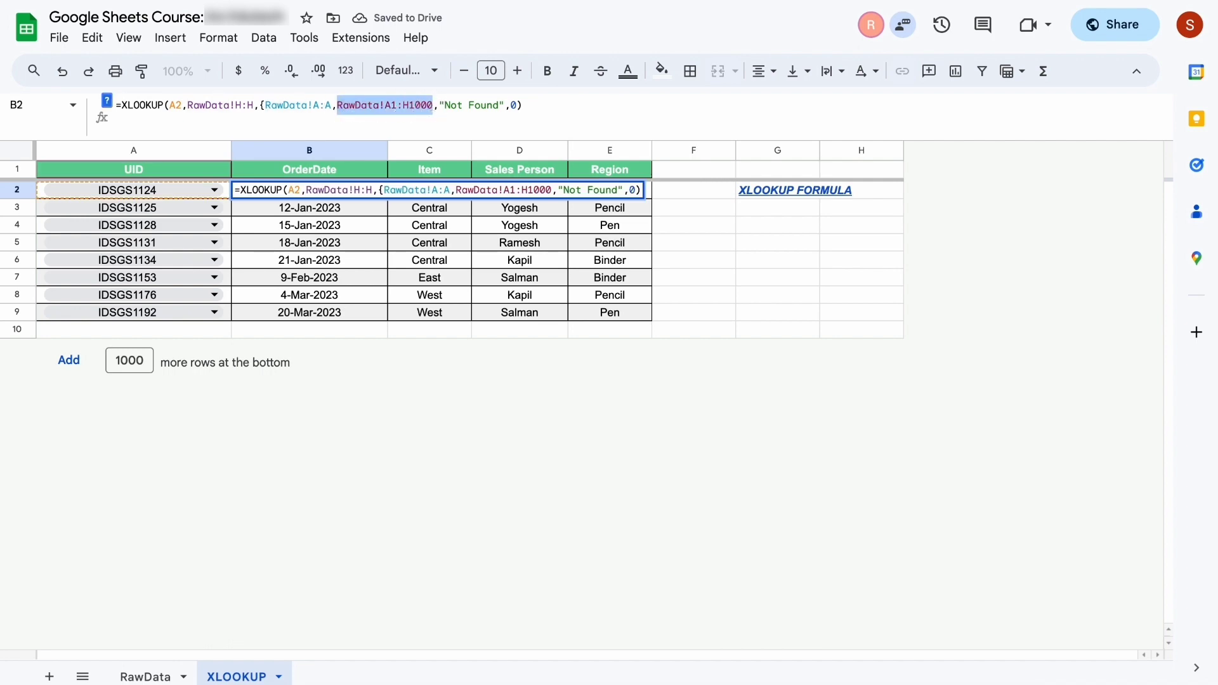
key("BackSpace")
Add RawData columns D, C and B in that order to the result array, close the curly brace and enter the formula
left_click(147, 675)
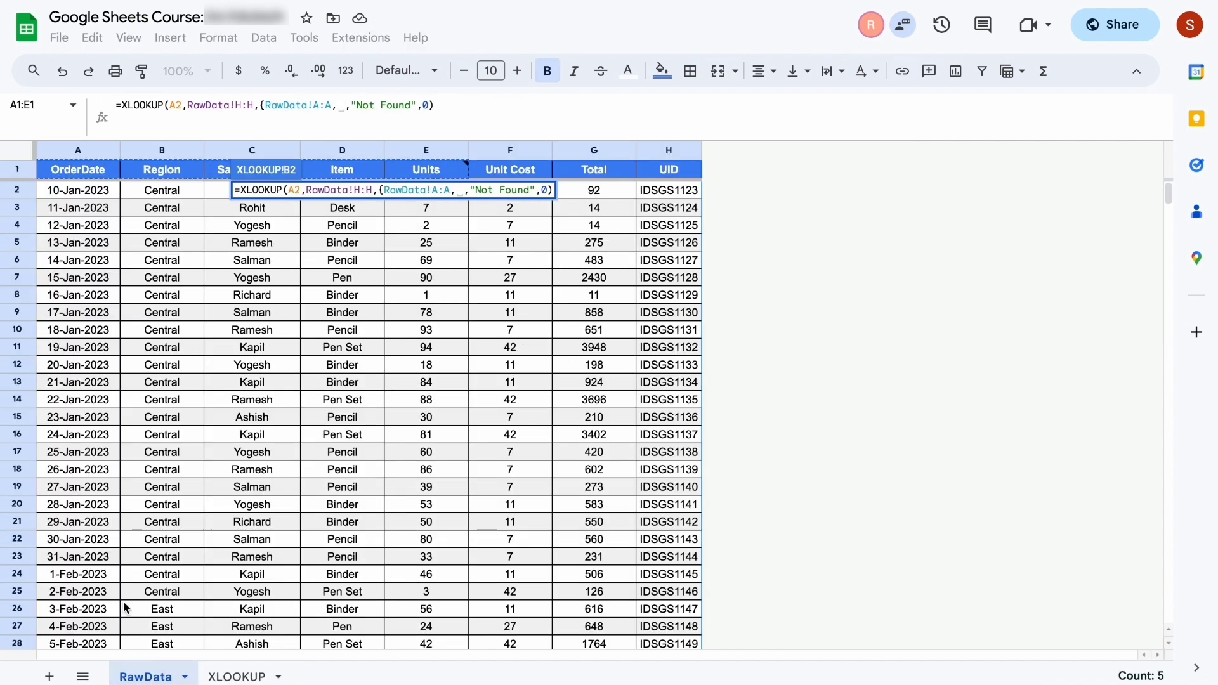
left_click(257, 348)
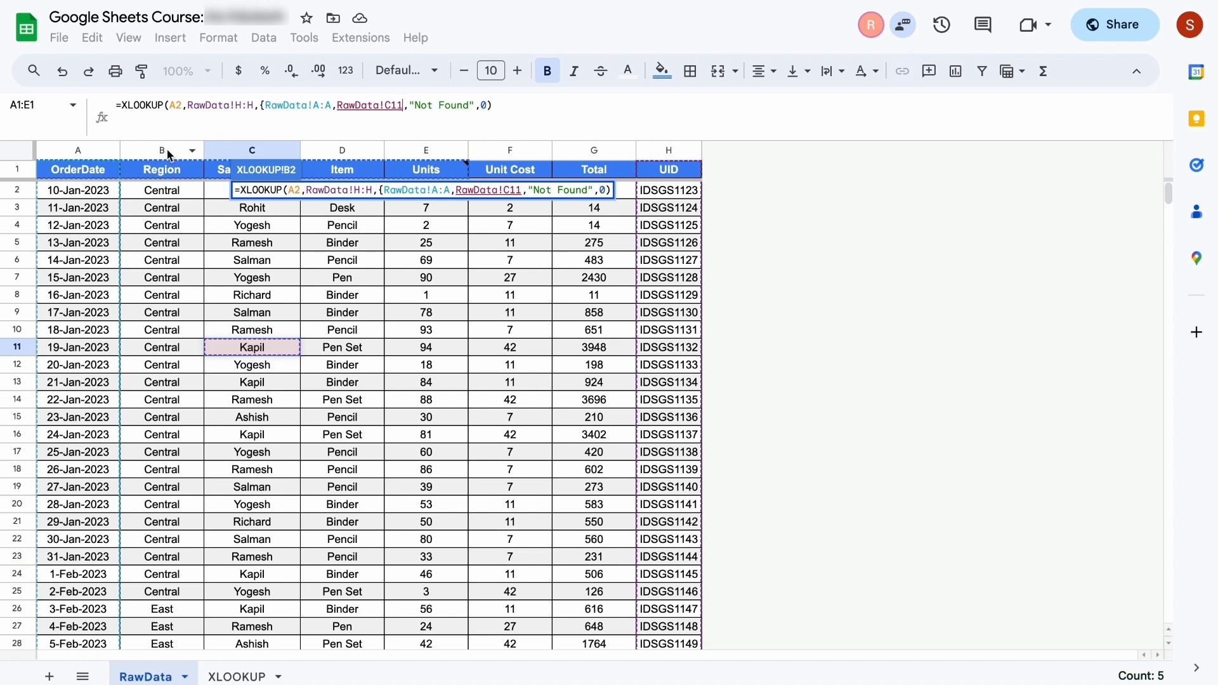
left_click(345, 153)
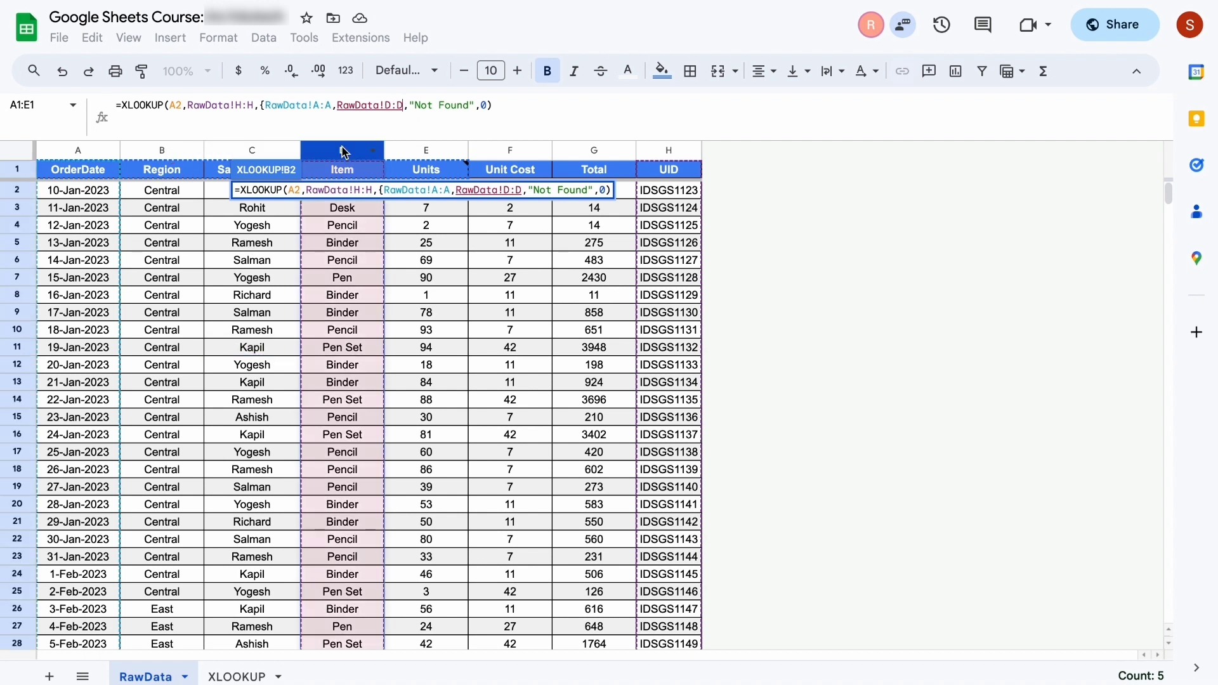
type(",")
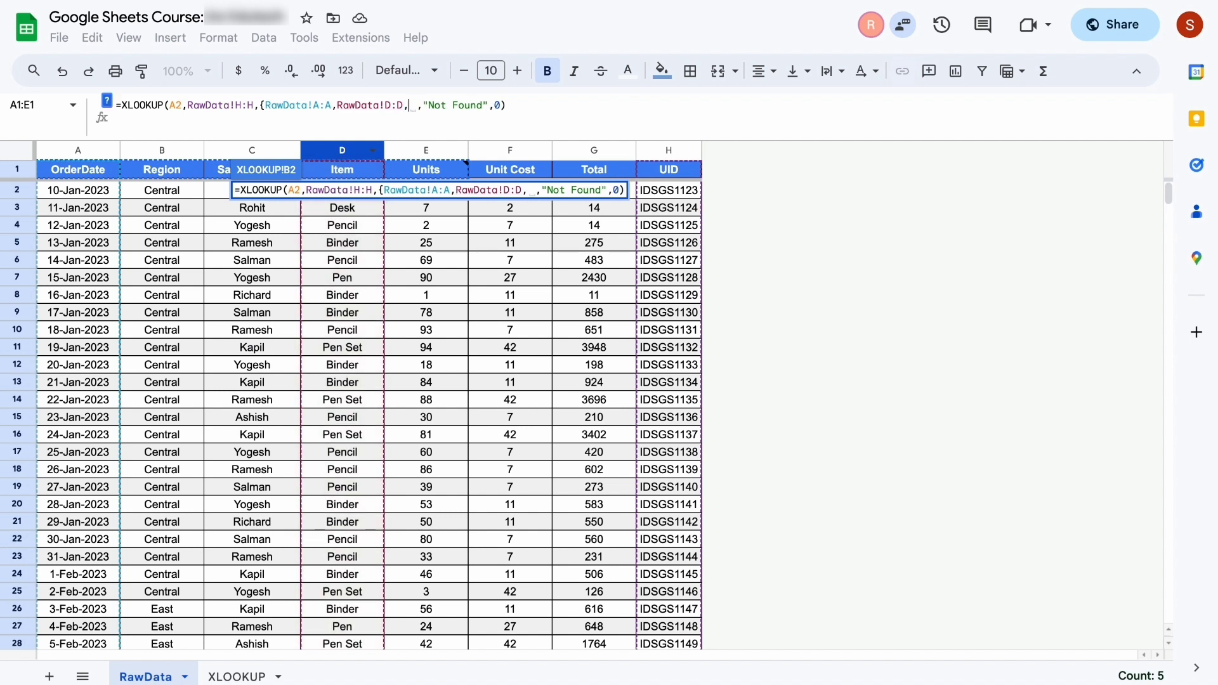
left_click(282, 152)
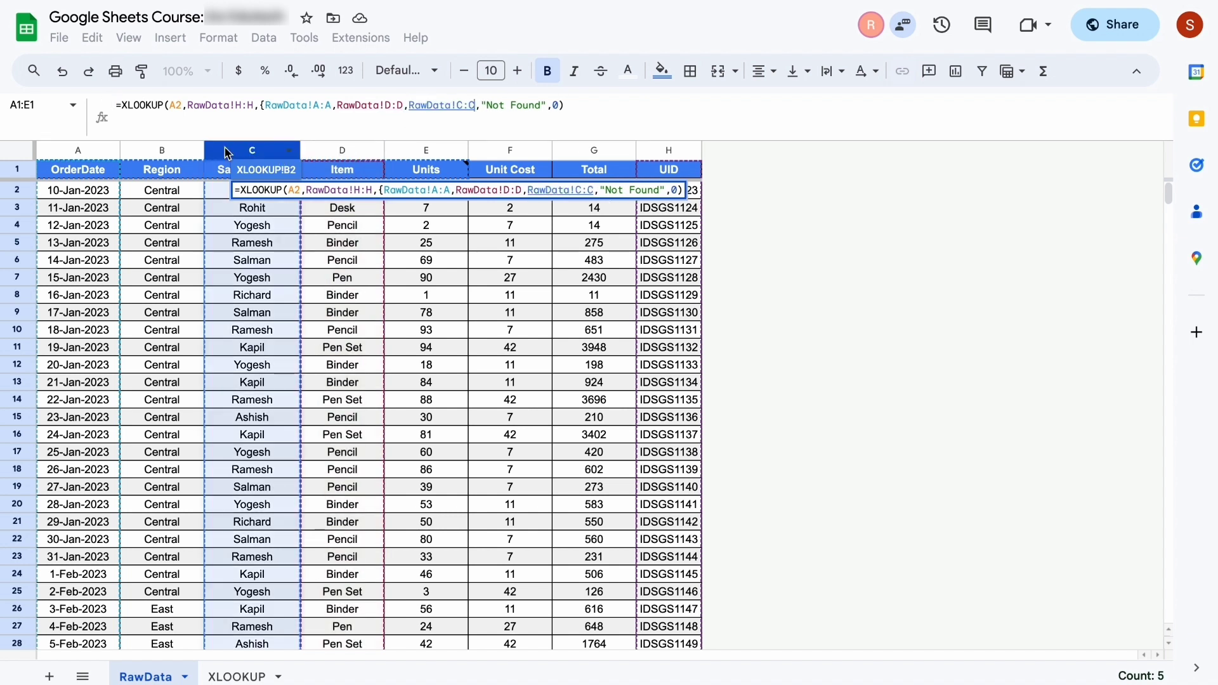
left_click(159, 154)
type("}")
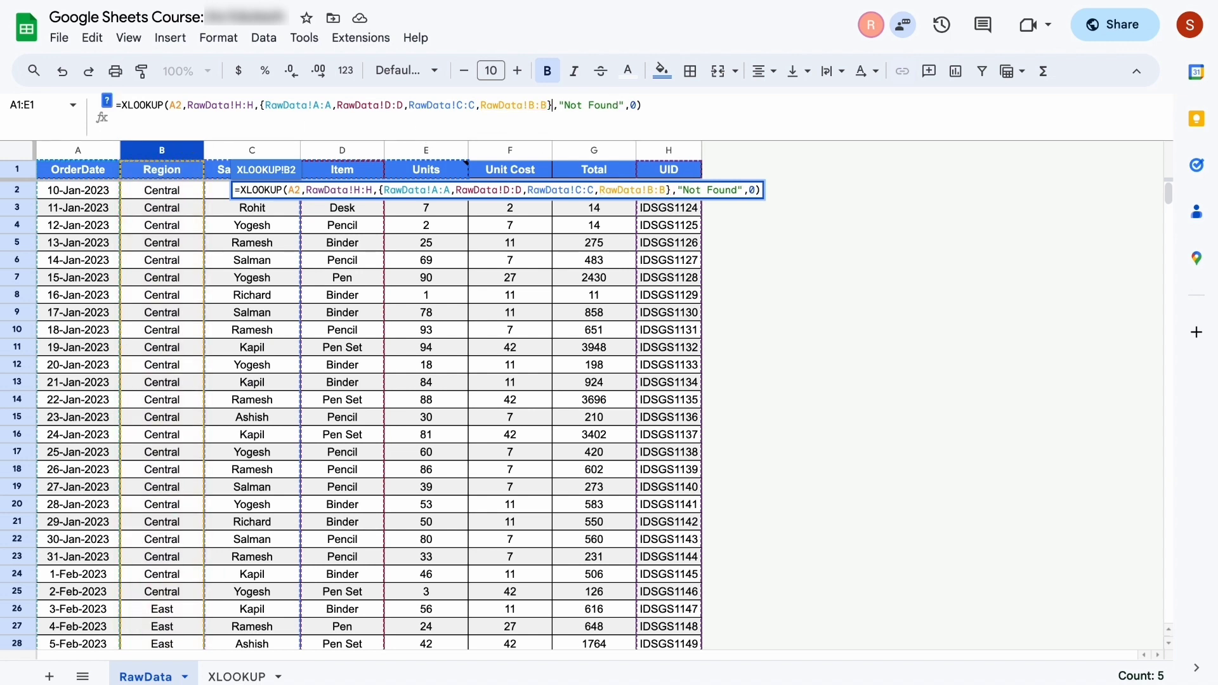
key("Return")
Check the values returned in C2, D2 and E2 against their headers, and review the column array in B2's formula
key("Right")
key("Right")
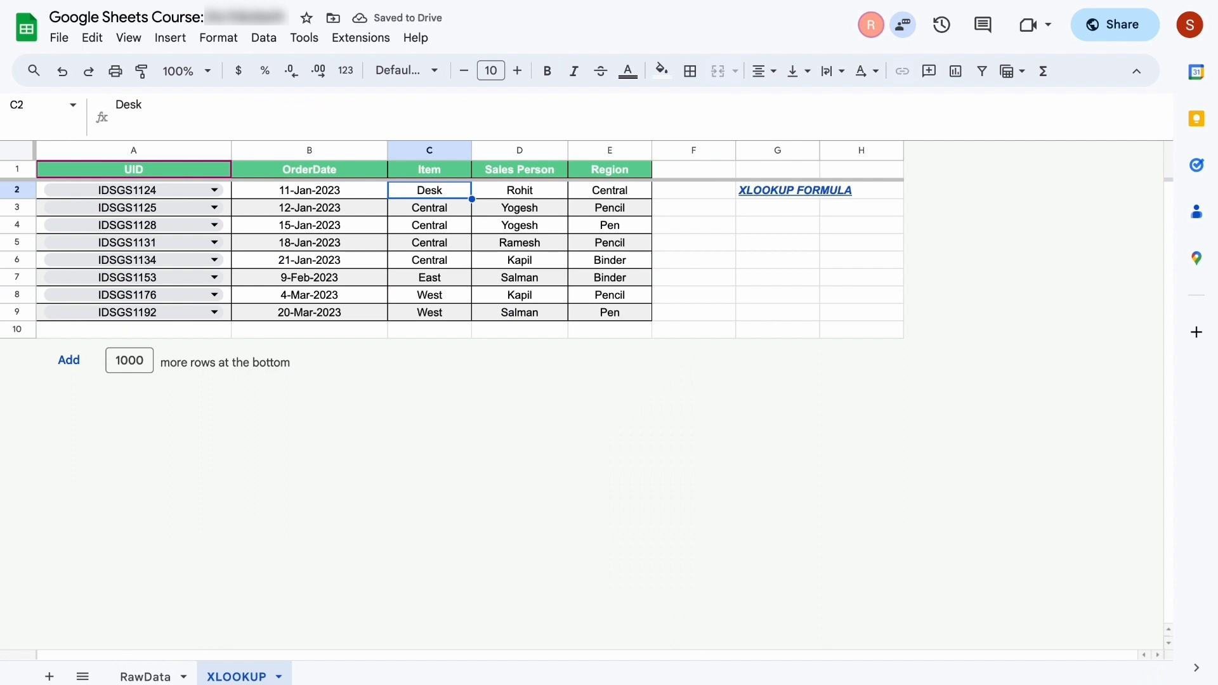
key("Right")
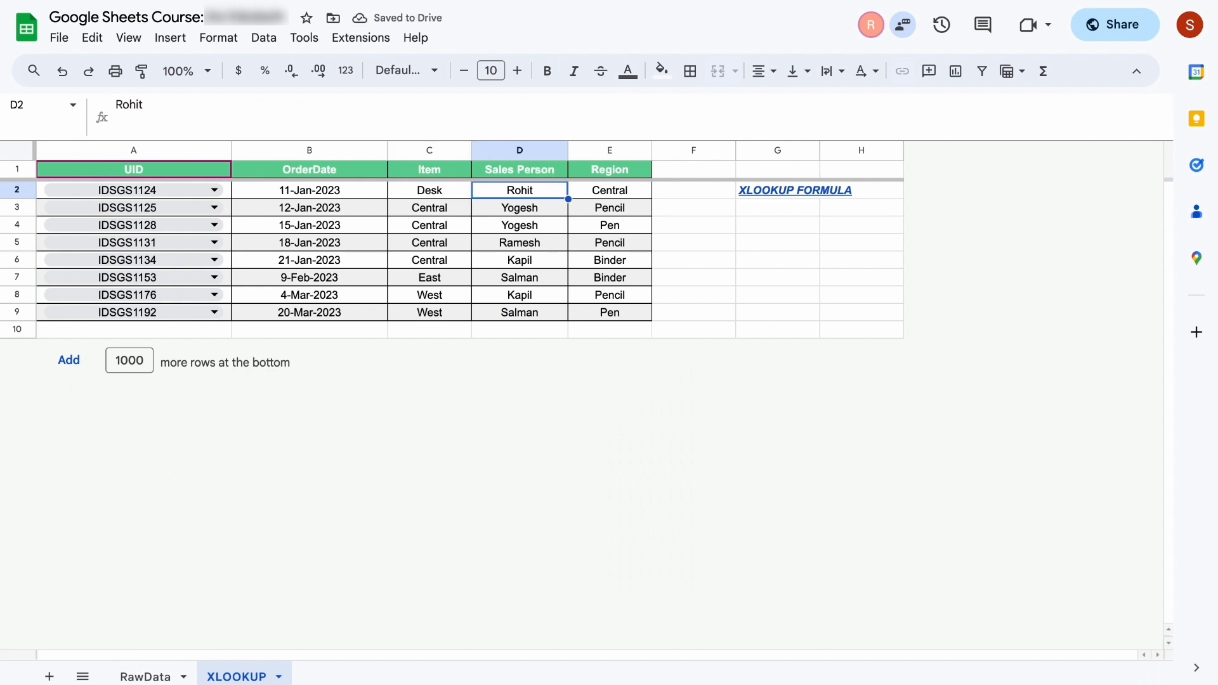
key("Right")
key("Left")
key("Left")
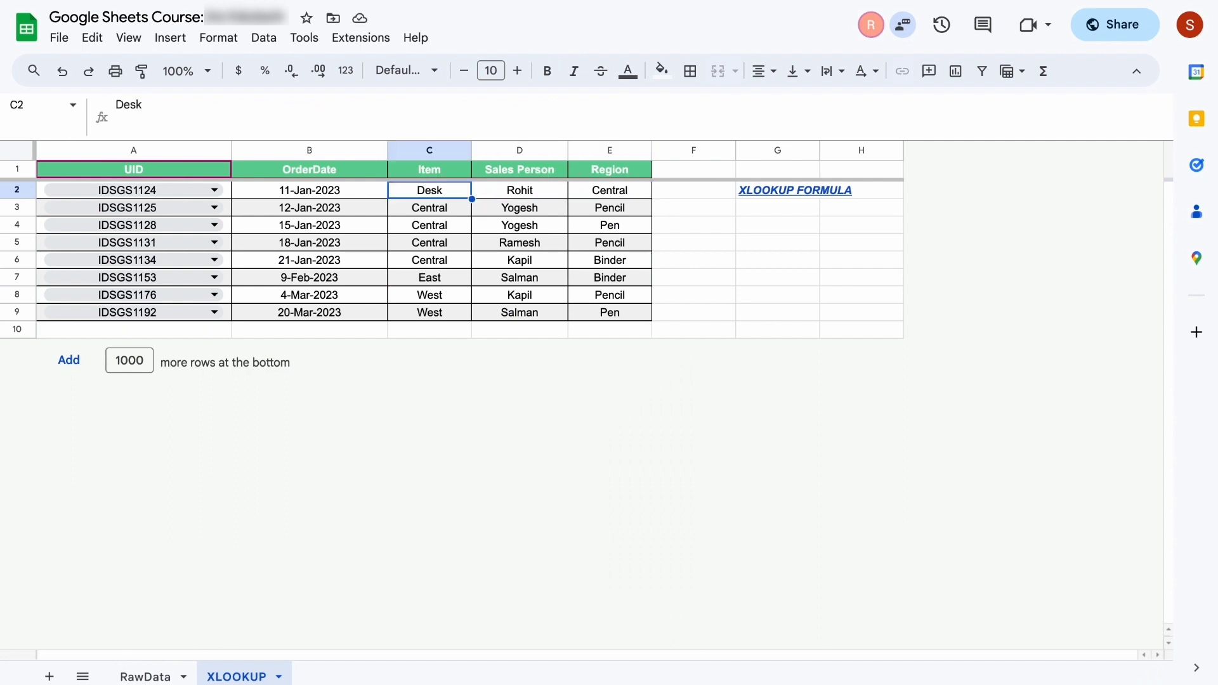
key("Right")
key("Left")
key("Left")
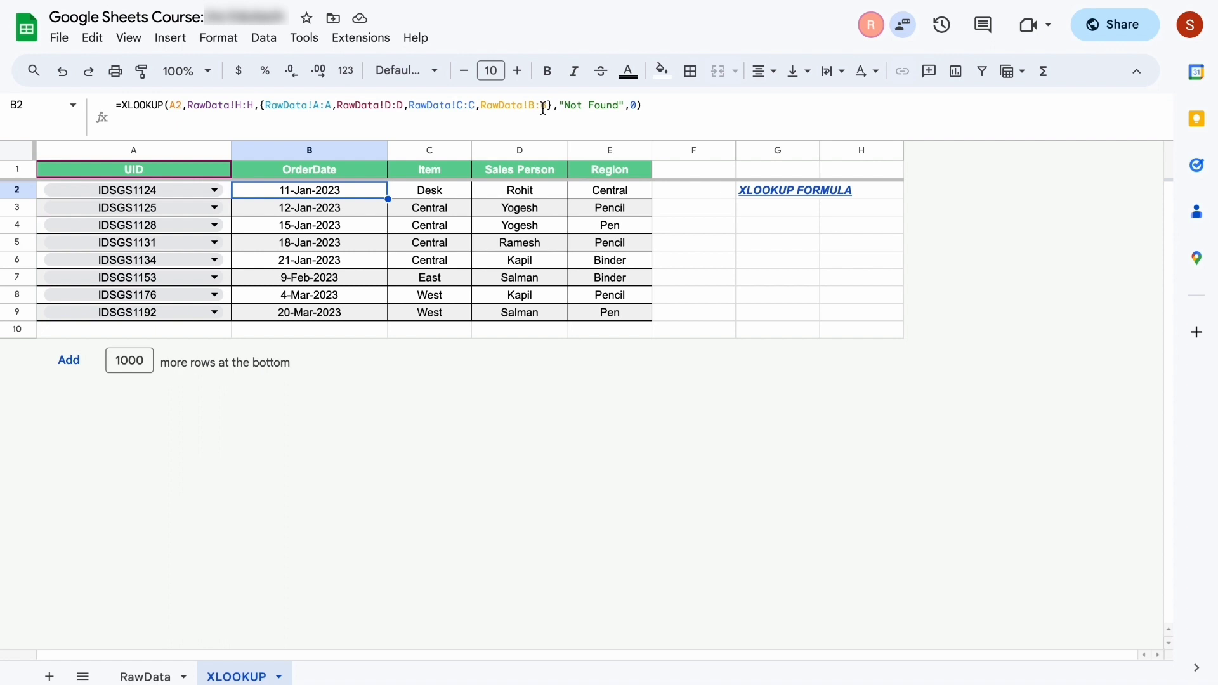
left_click(266, 107)
left_click_drag(266, 106, 547, 107)
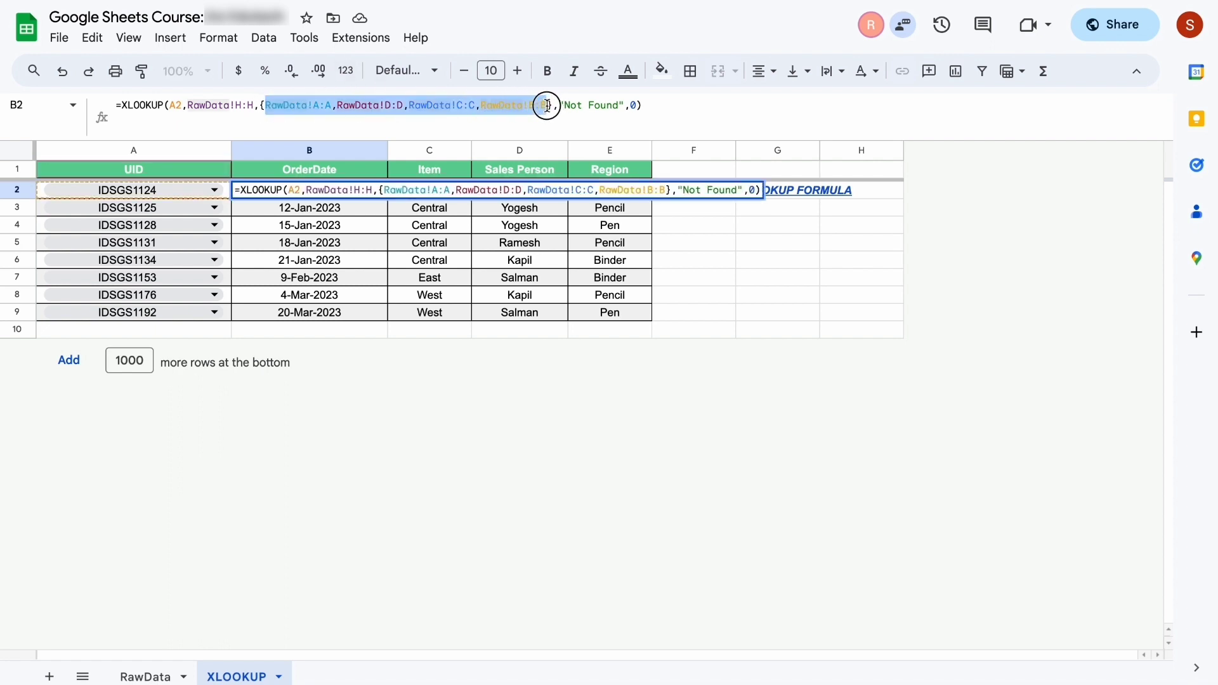